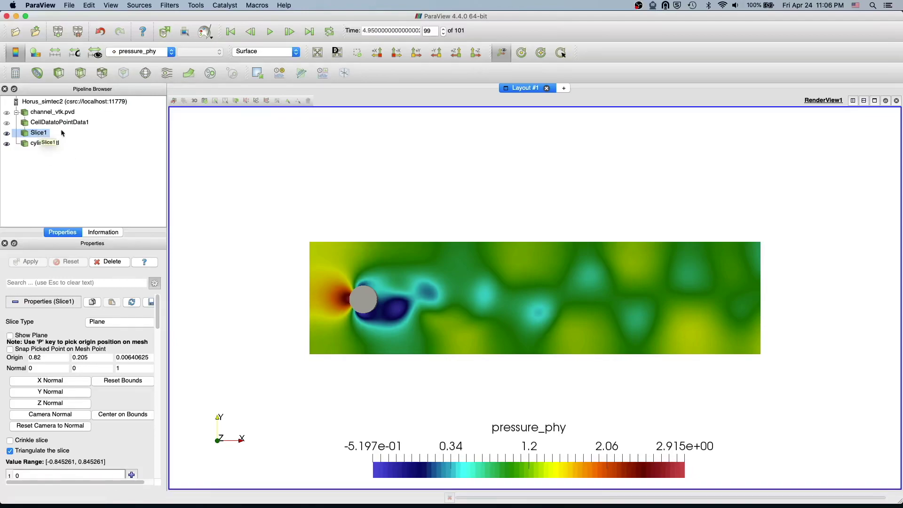
- Add a Stream Tracer to the slice with Runge-Kutta 4 integration and vorticity computation off
left_click(168, 74)
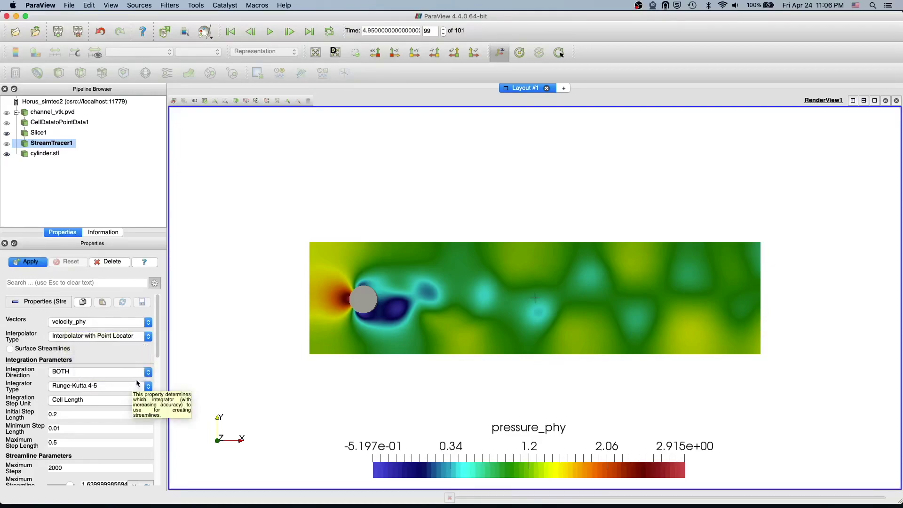
left_click(105, 389)
left_click(100, 379)
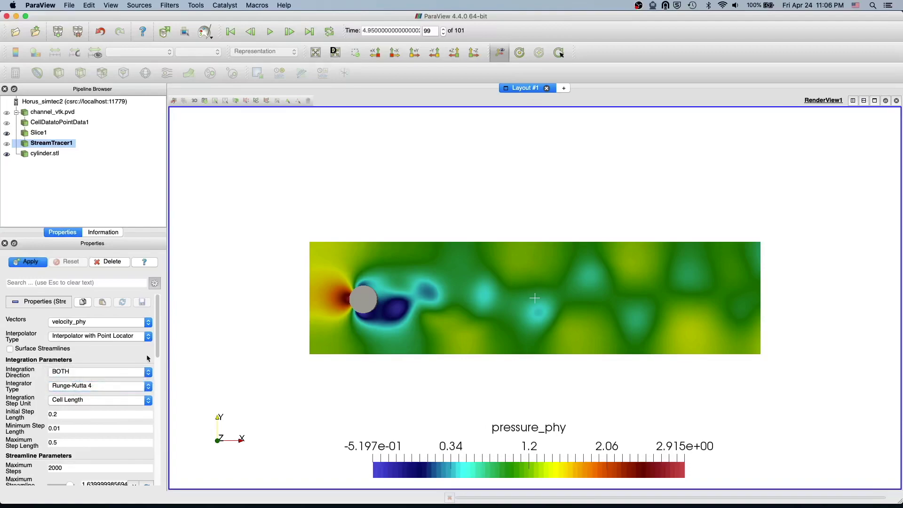
scroll(153, 366, "down", 3)
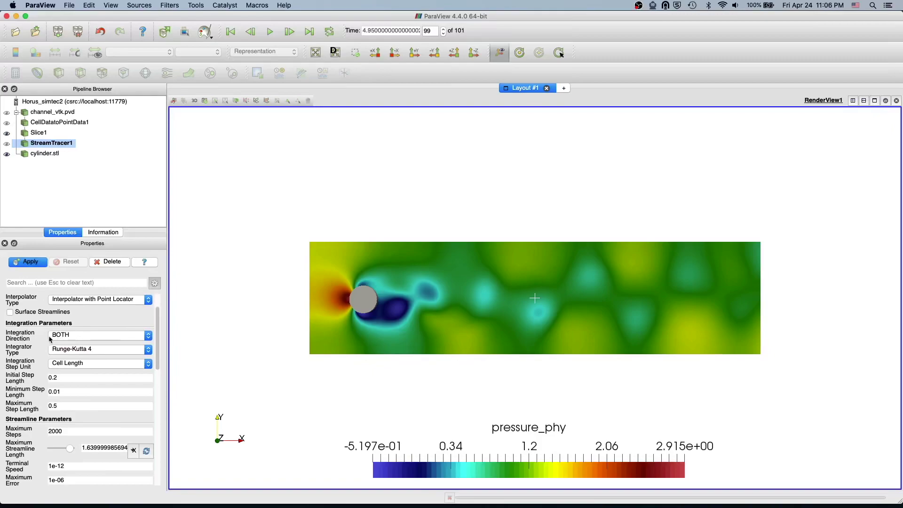
scroll(158, 358, "down", 3)
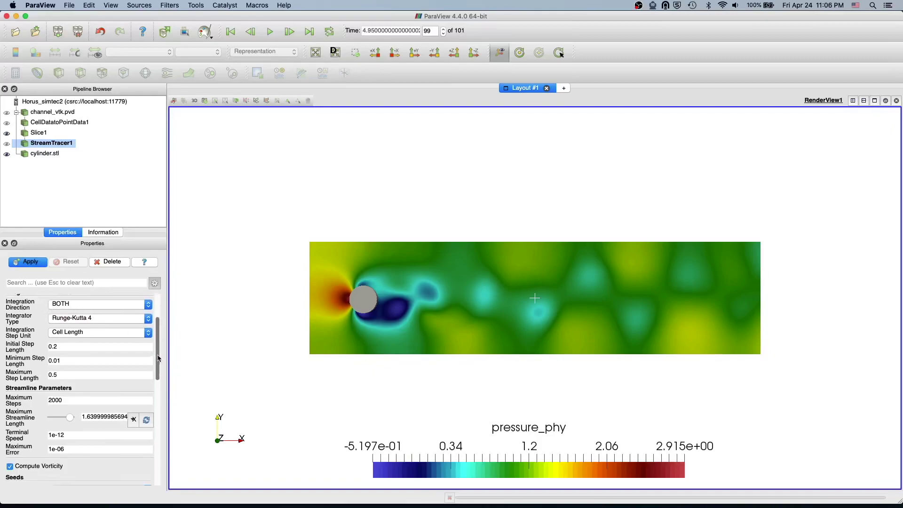
scroll(158, 358, "down", 10)
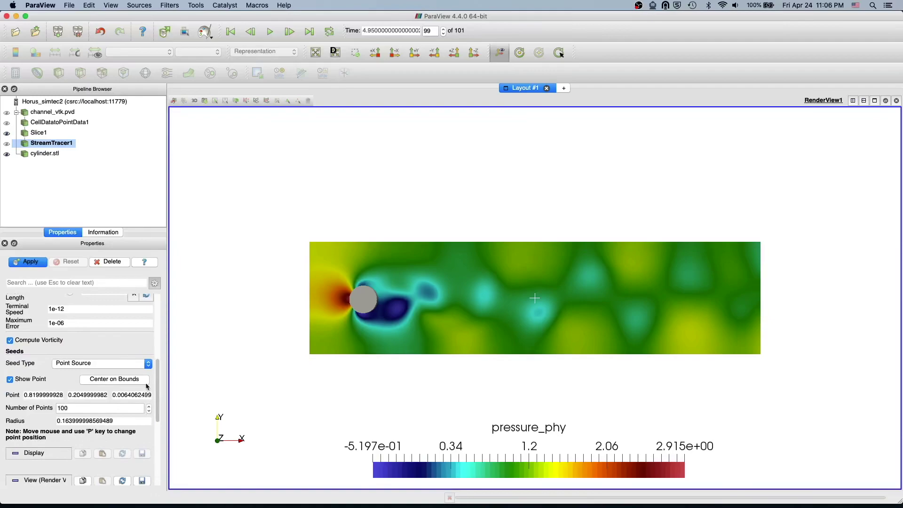
left_click(29, 341)
left_click_drag(158, 376, 157, 384)
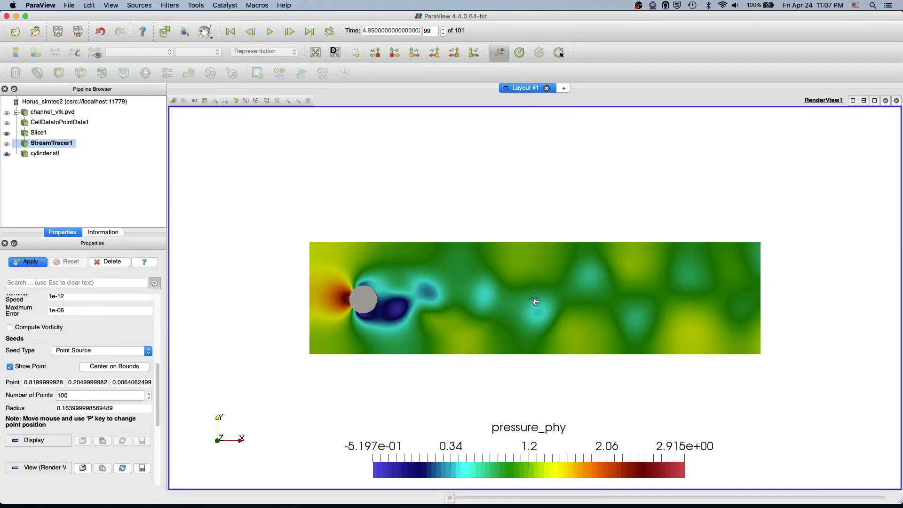
- Reposition the point seed and set its radius to 0.205
key("p")
key("p")
key("p")
left_click_drag(121, 407, 67, 407)
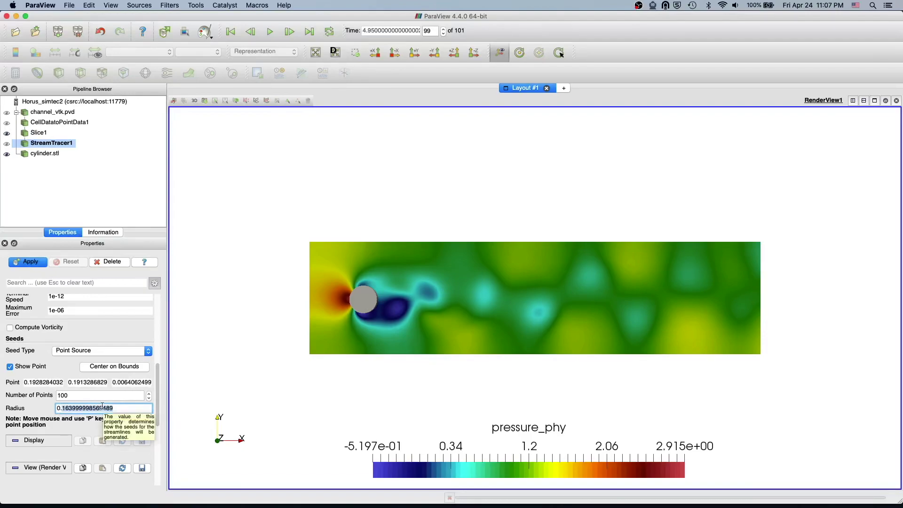
type("205")
left_click(82, 395)
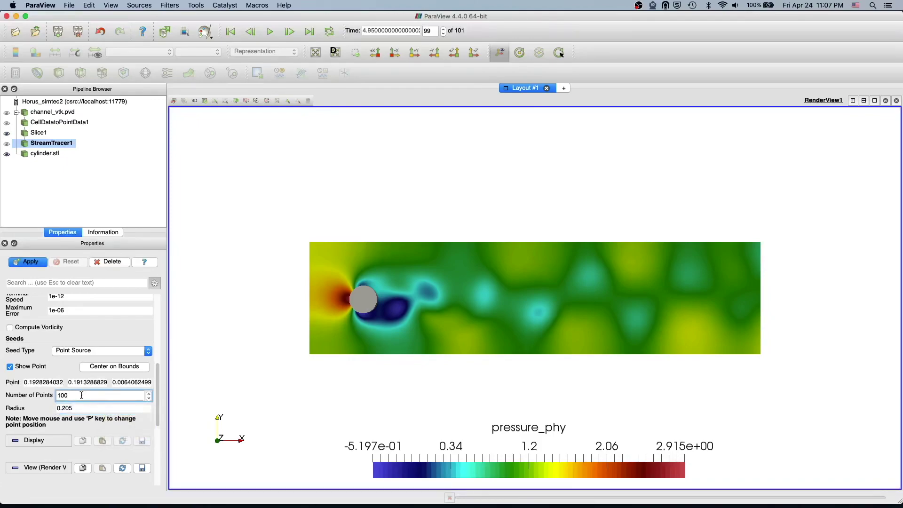
- Apply the tracer, raise the seed count to 10000, then to 50000 points
left_click(30, 266)
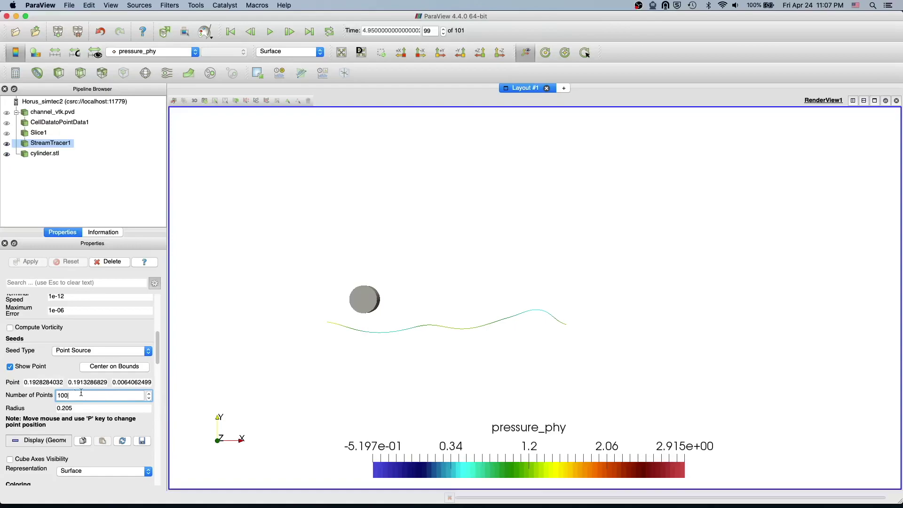
type("000")
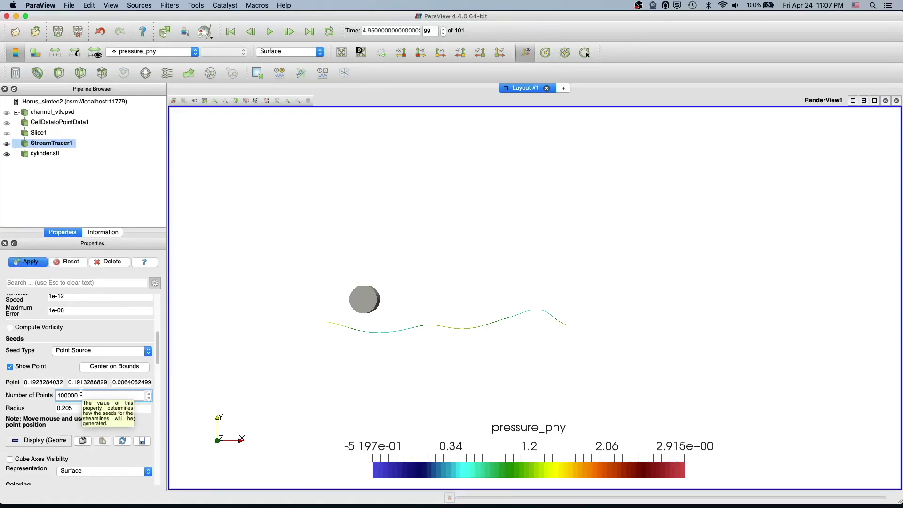
key("BackSpace")
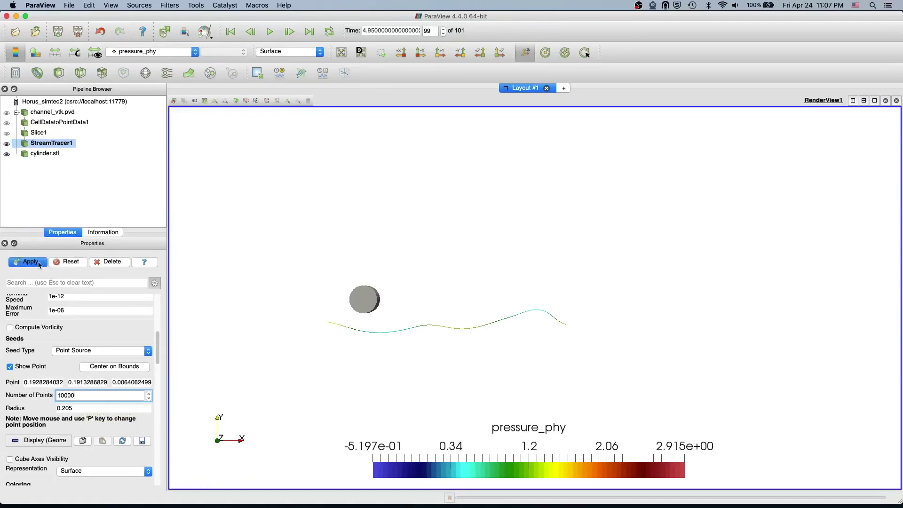
left_click(39, 265)
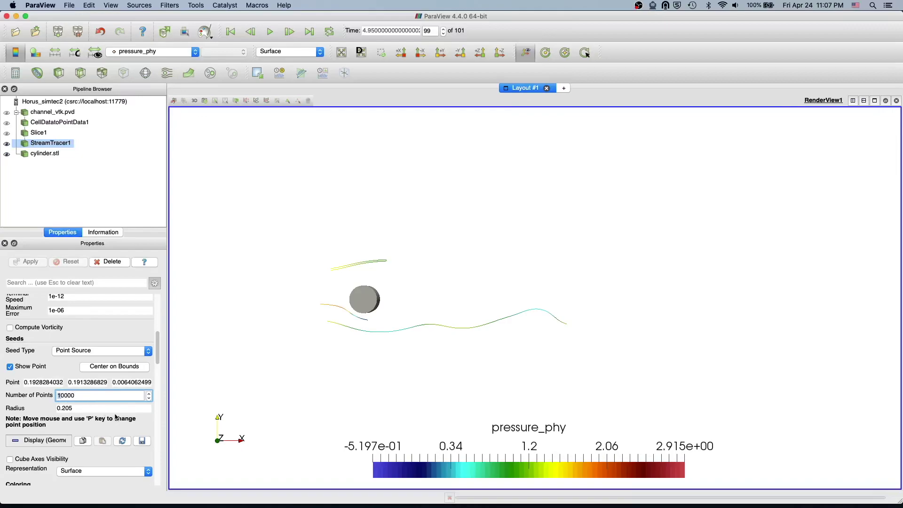
key("Delete")
type("5")
left_click(36, 264)
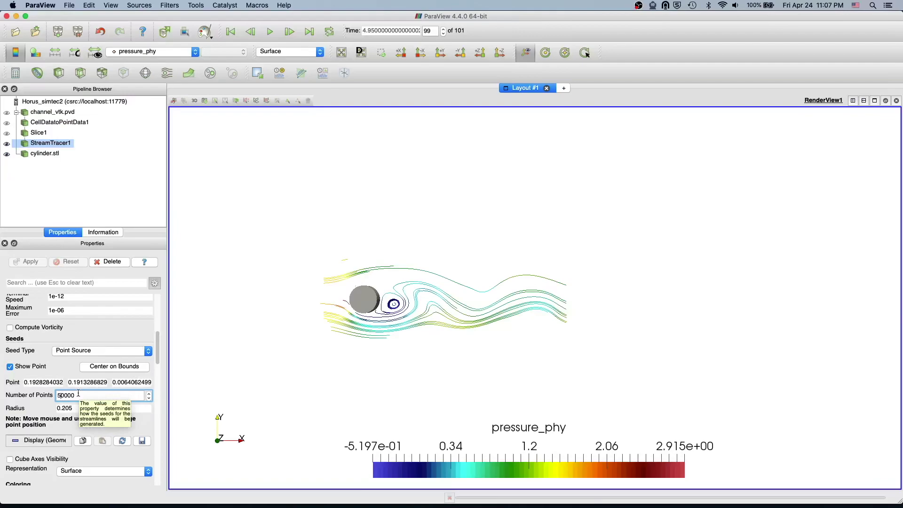
- Switch the seed type to High Resolution Line Source and show Slice1 again
left_click(76, 351)
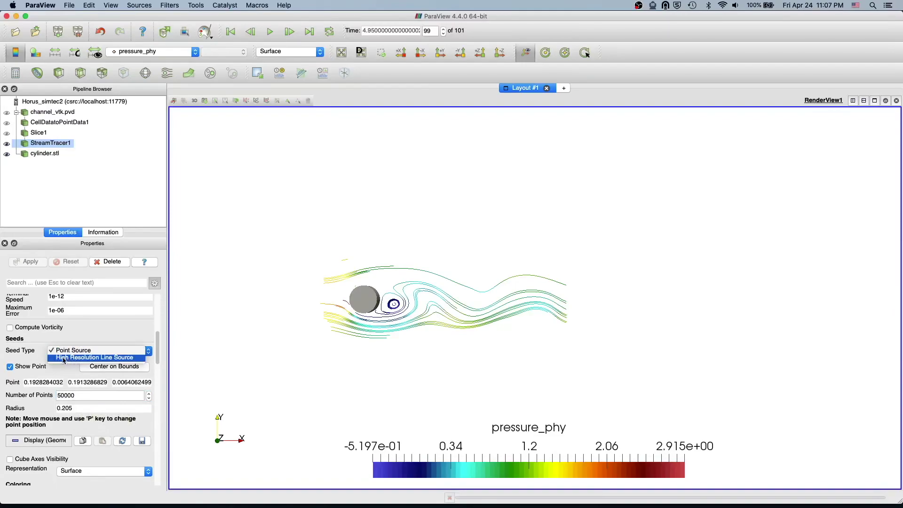
left_click(75, 358)
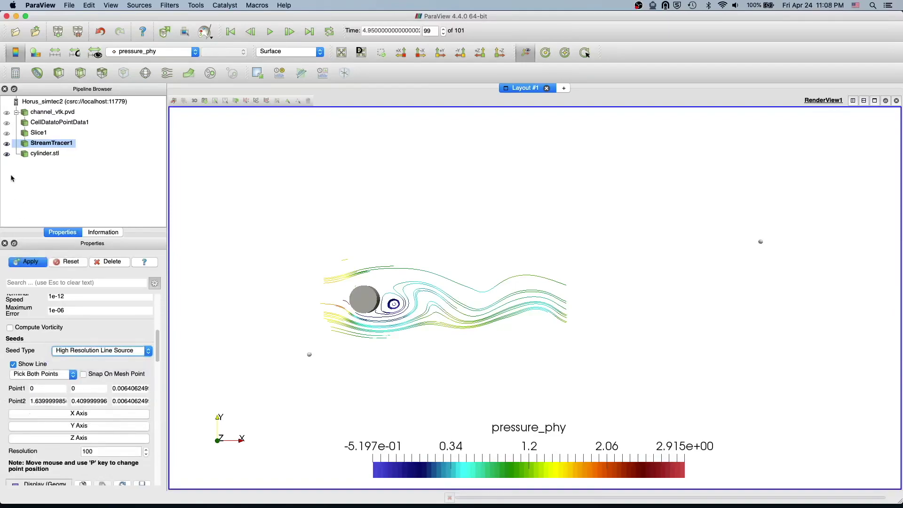
left_click(9, 135)
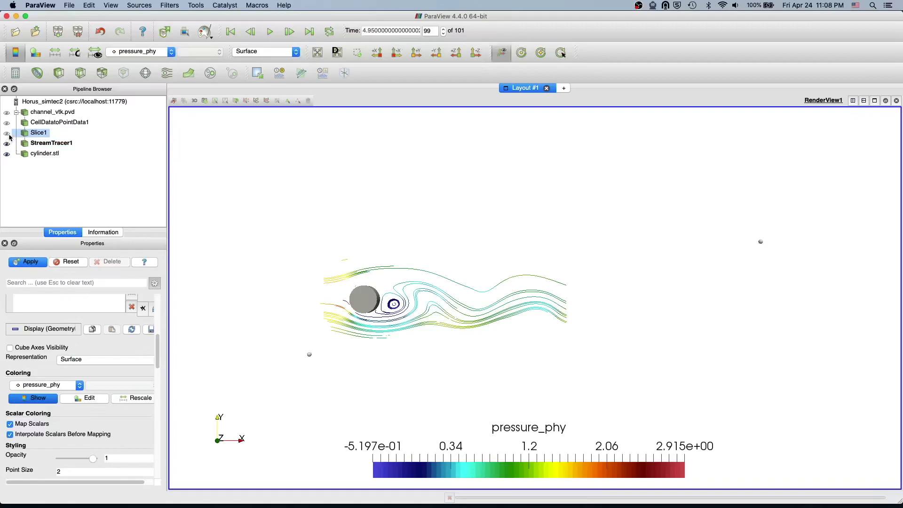
left_click(41, 143)
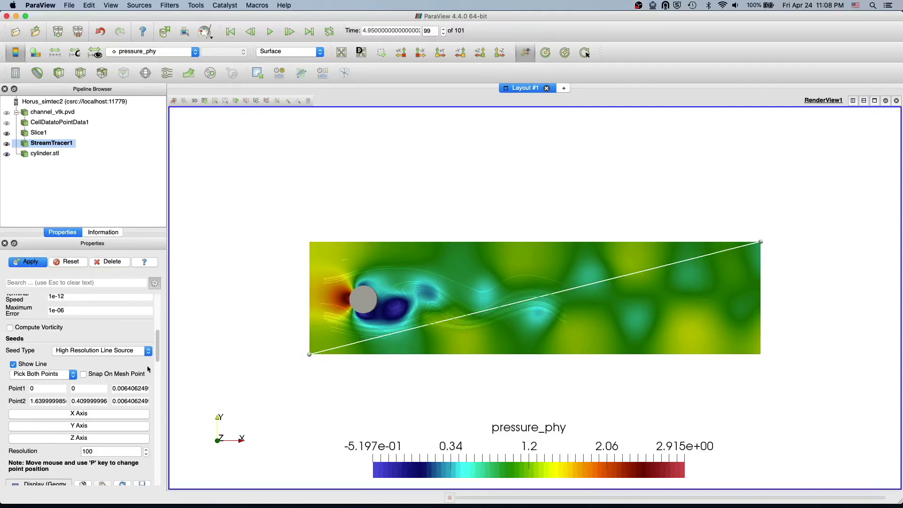
- Make the seed line vertical along the Y axis with resolution 30 and apply
scroll(157, 361, "down", 2)
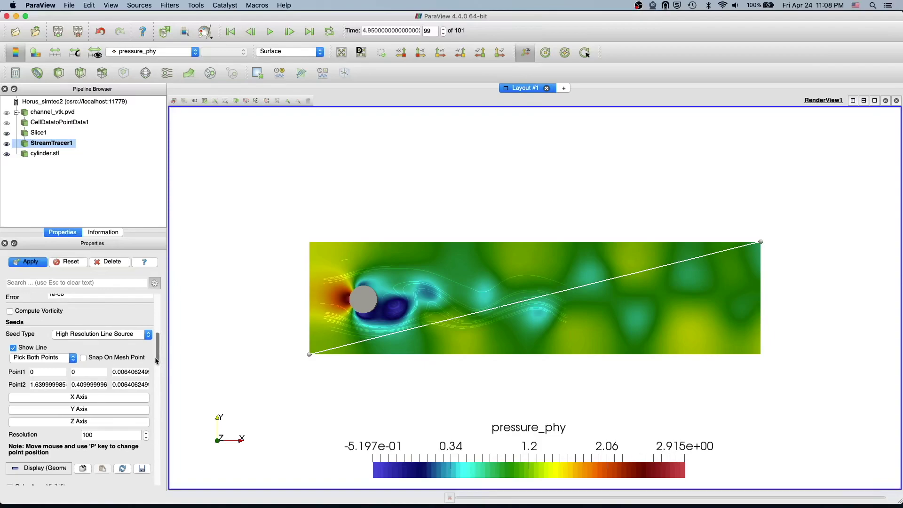
left_click(94, 408)
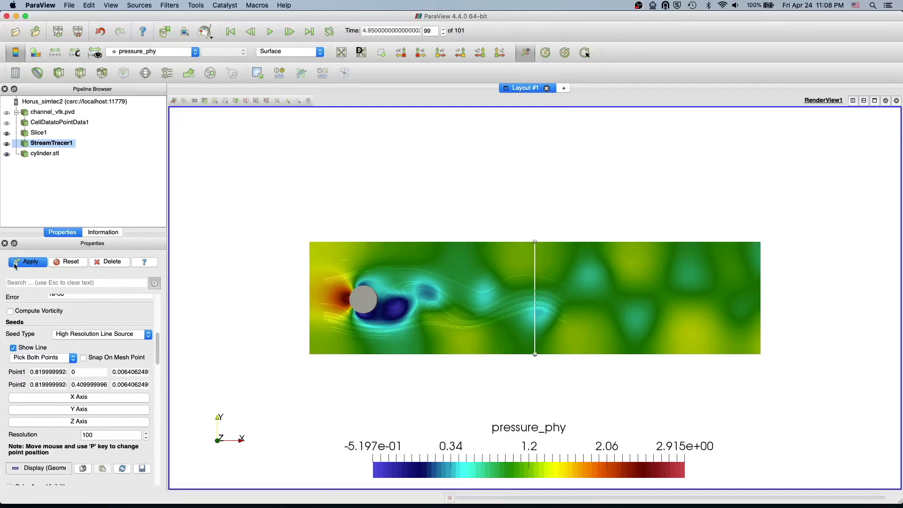
left_click(92, 435)
left_click_drag(93, 435, 69, 436)
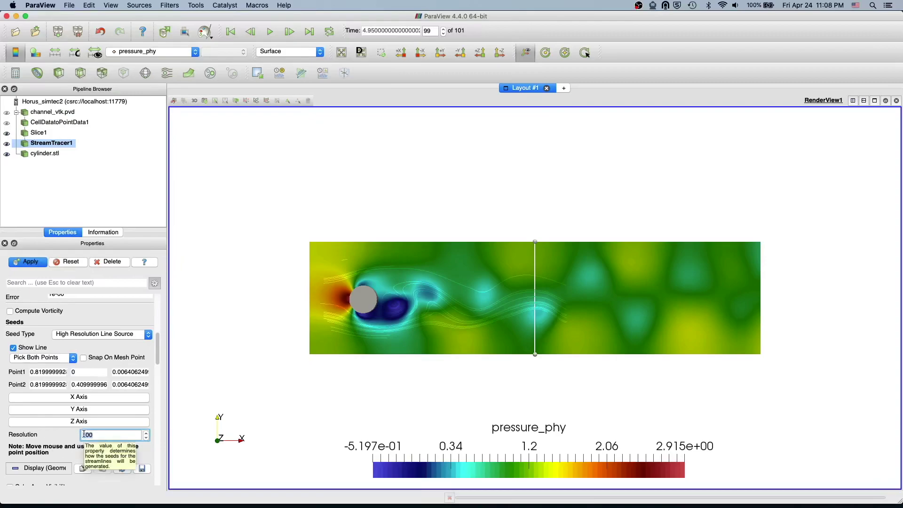
type("30")
left_click(29, 262)
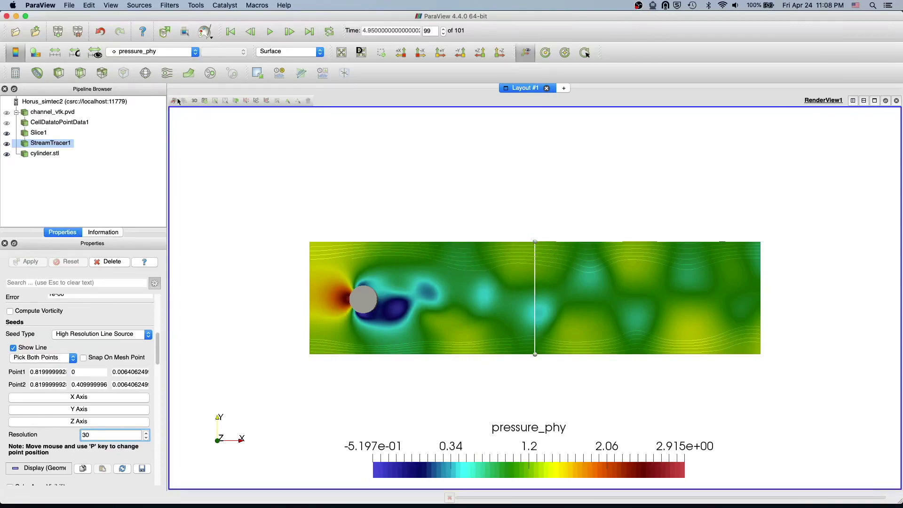
- Switch the streamline colouring to Solid Color, then to velocity_phy Magnitude
left_click(135, 52)
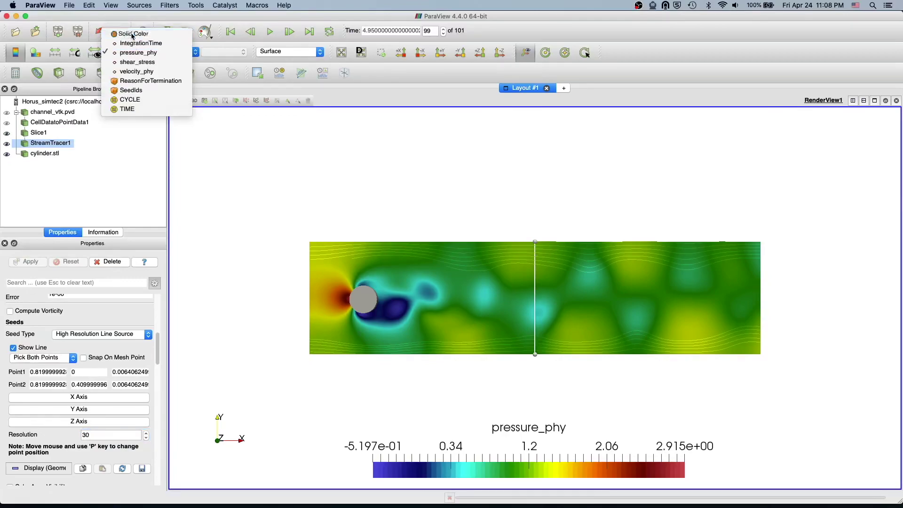
key("Return")
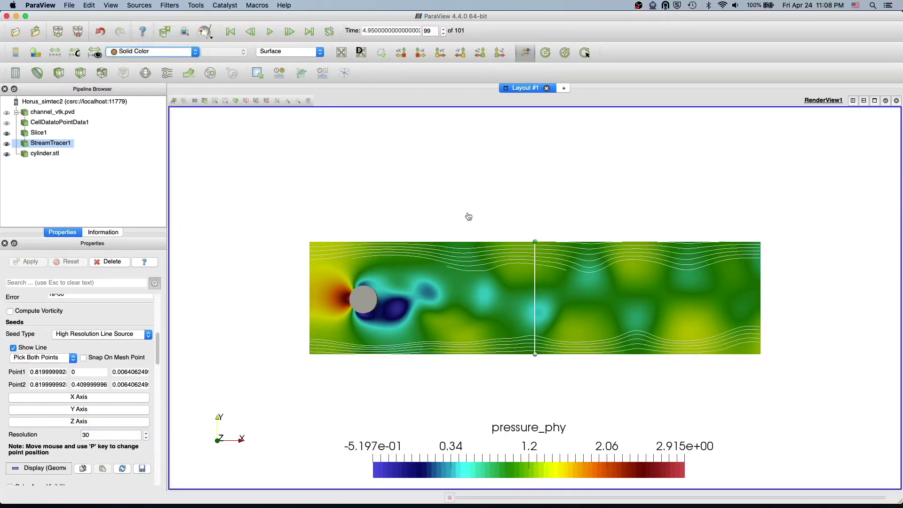
left_click(160, 52)
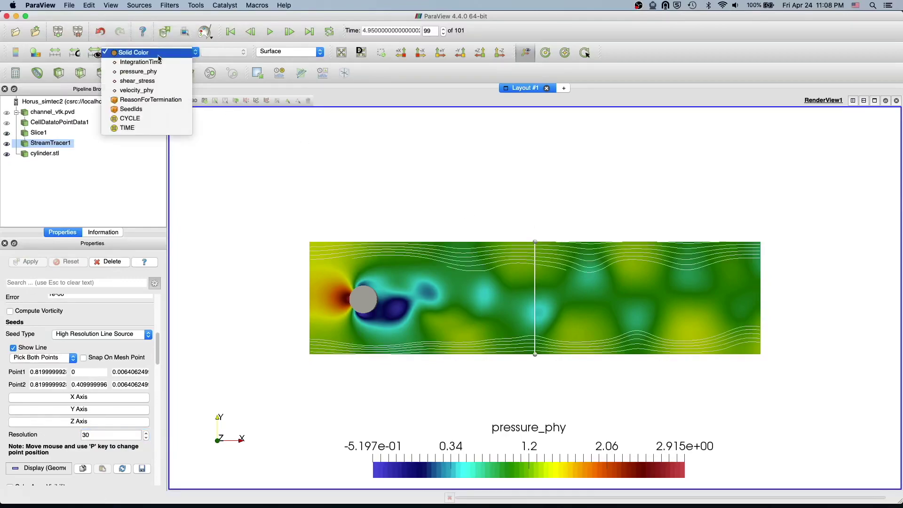
left_click(154, 90)
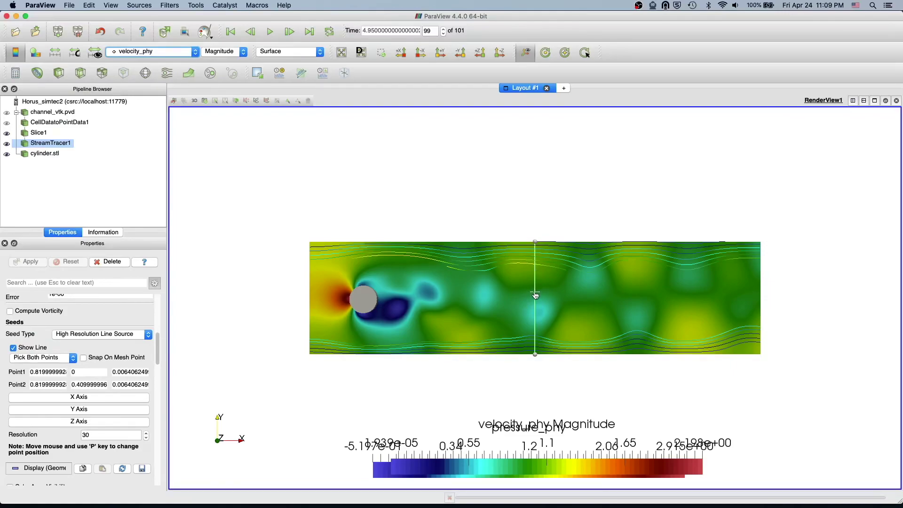
- Drag the seed line downstream to about x 0.97, nudge it up, and apply
left_click_drag(535, 294, 576, 295)
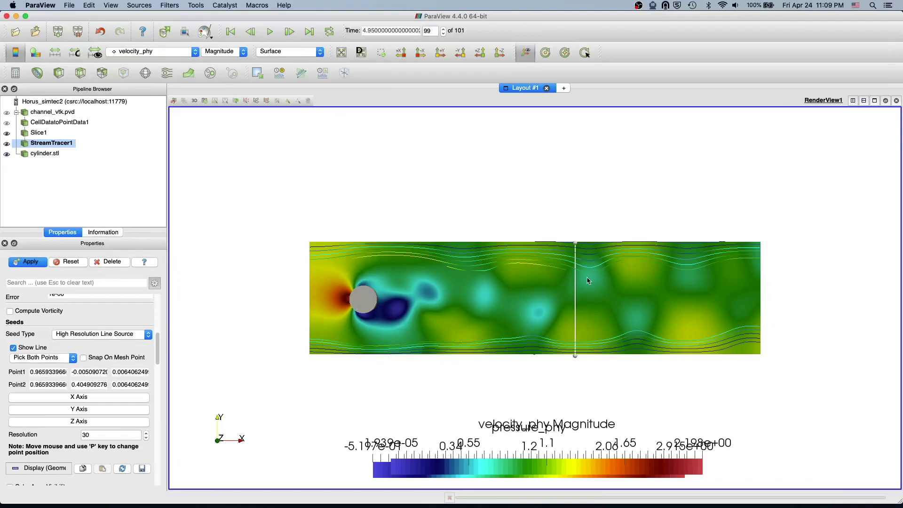
left_click_drag(577, 287, 577, 286)
left_click(27, 265)
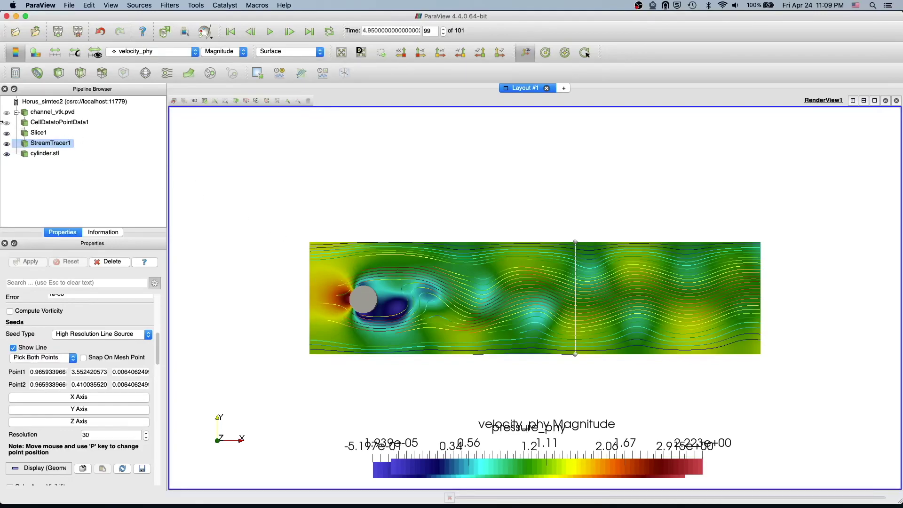
- Hide the slice and add a second stream tracer to Slice1 using Runge-Kutta 4
left_click(7, 134)
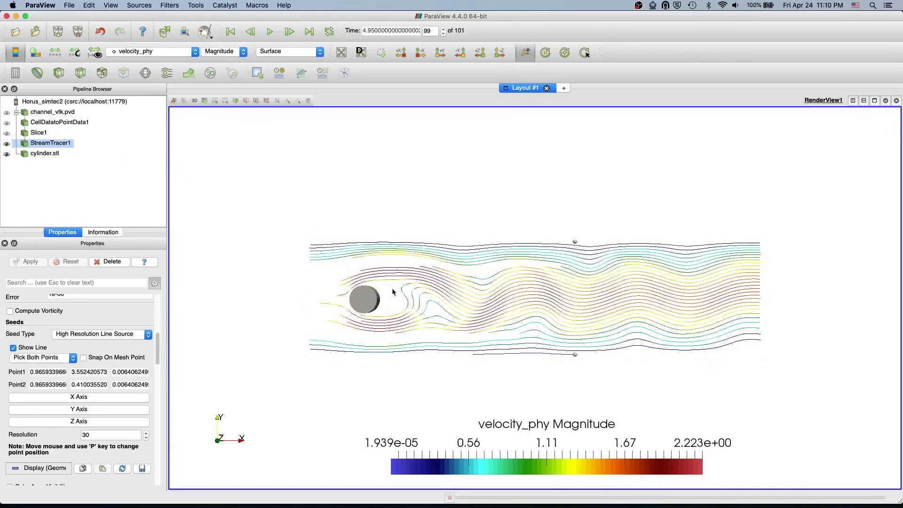
left_click(39, 133)
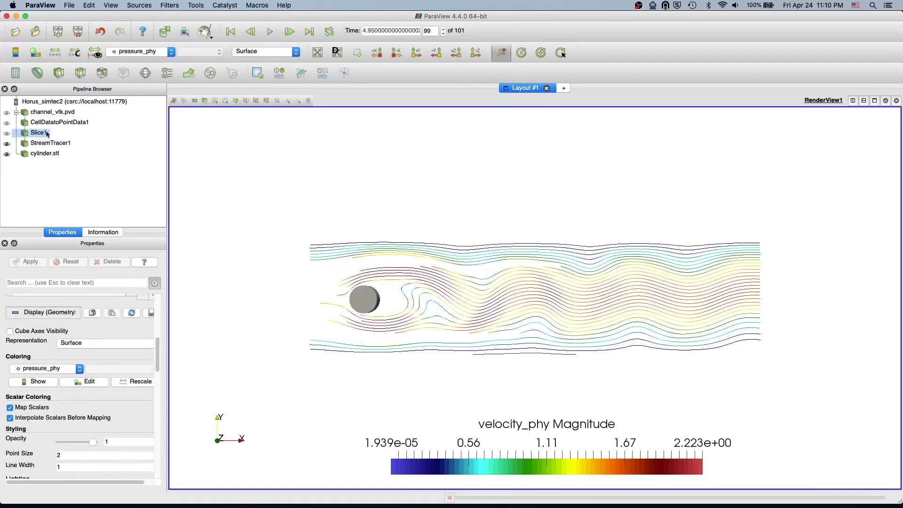
left_click(171, 77)
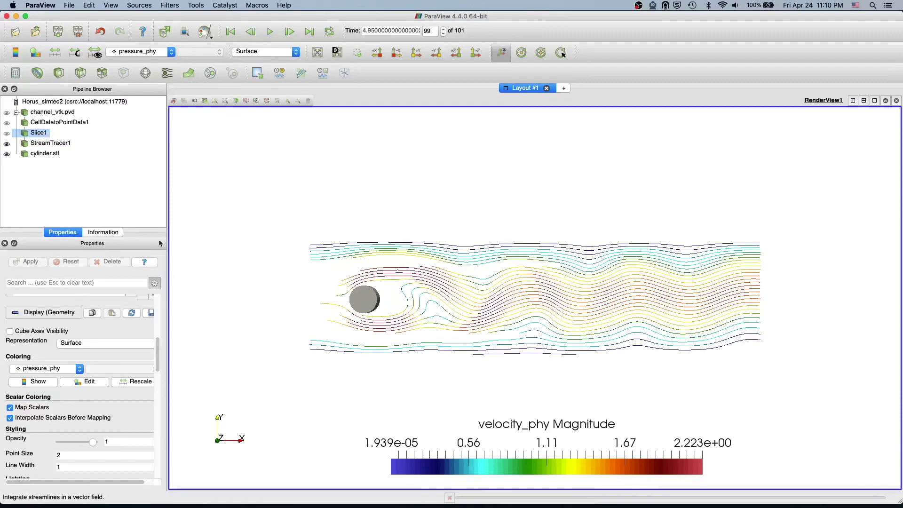
left_click_drag(158, 376, 167, 320)
left_click(148, 332)
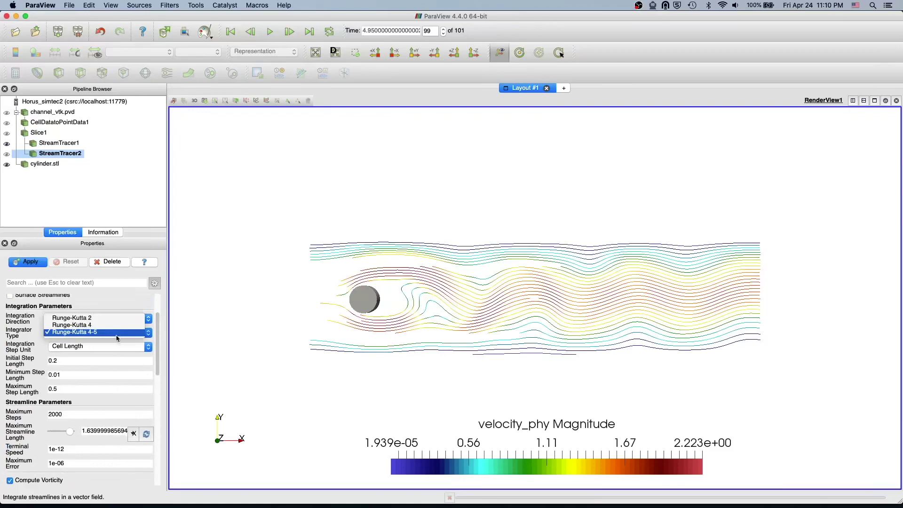
left_click(120, 324)
left_click_drag(159, 342, 155, 397)
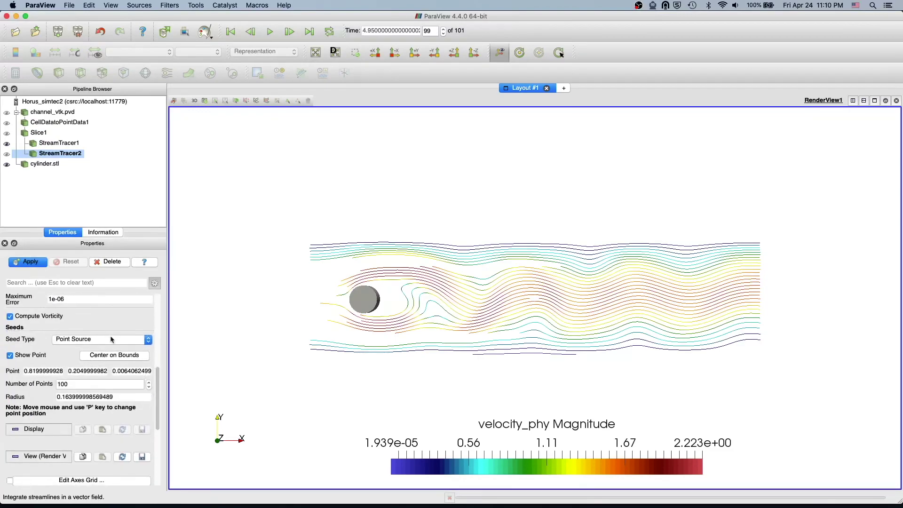
- Seed it from a vertical high-resolution line dragged to the channel's left inlet
left_click(113, 339)
left_click(110, 348)
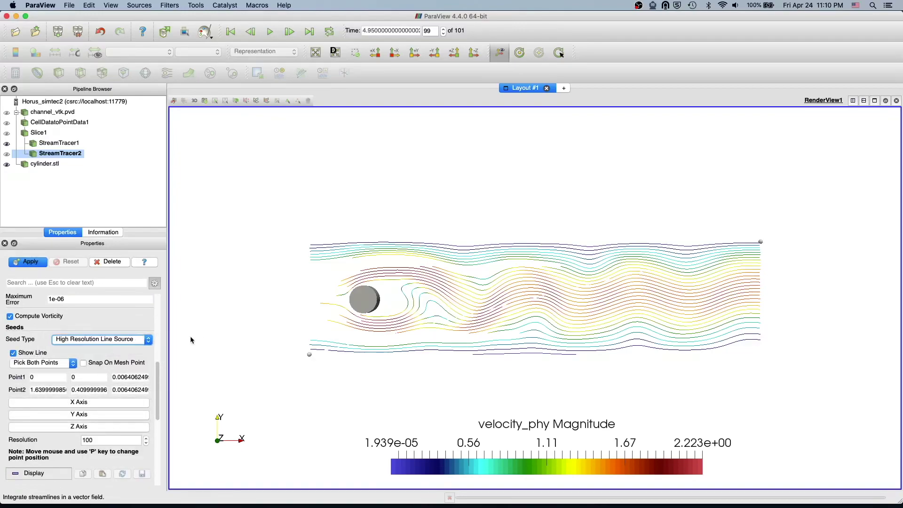
left_click(93, 415)
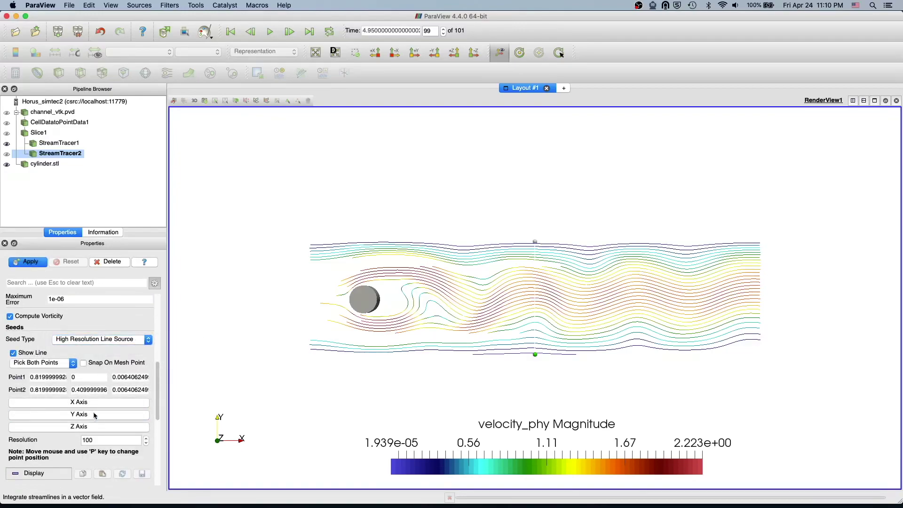
left_click_drag(533, 298, 314, 301)
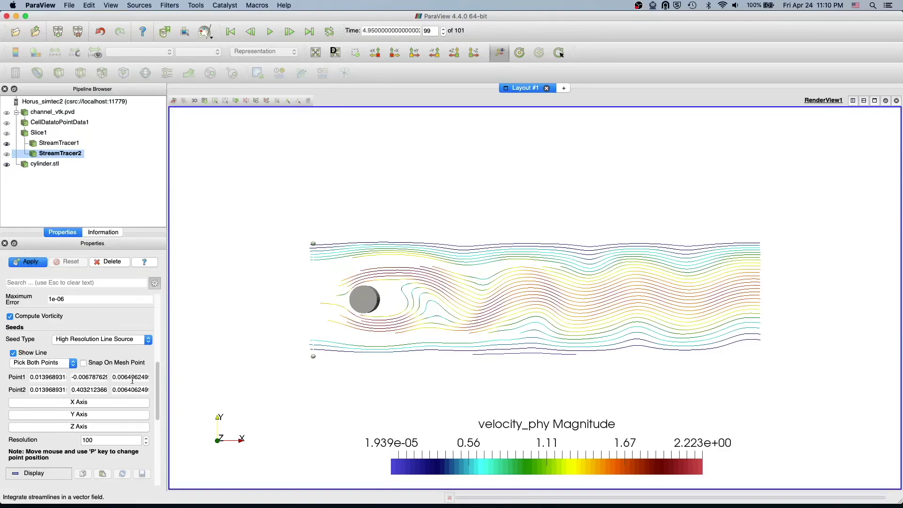
- Switch to 2D interaction, generate the streamlines, and reduce the seed resolution to 30
left_click(195, 101)
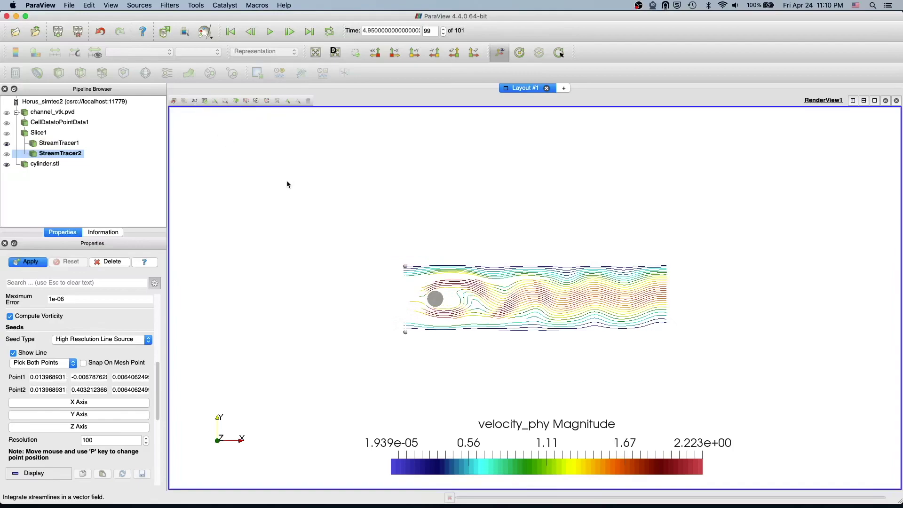
scroll(287, 184, "up", 5)
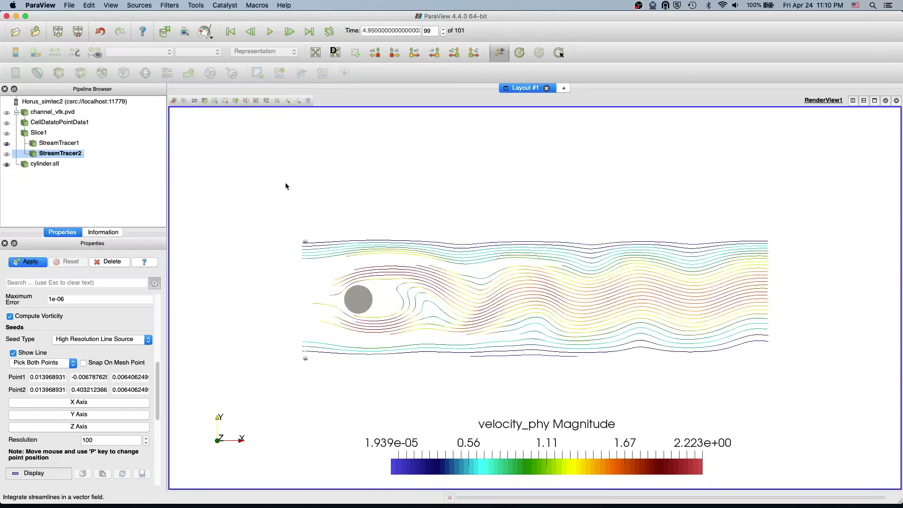
left_click(33, 265)
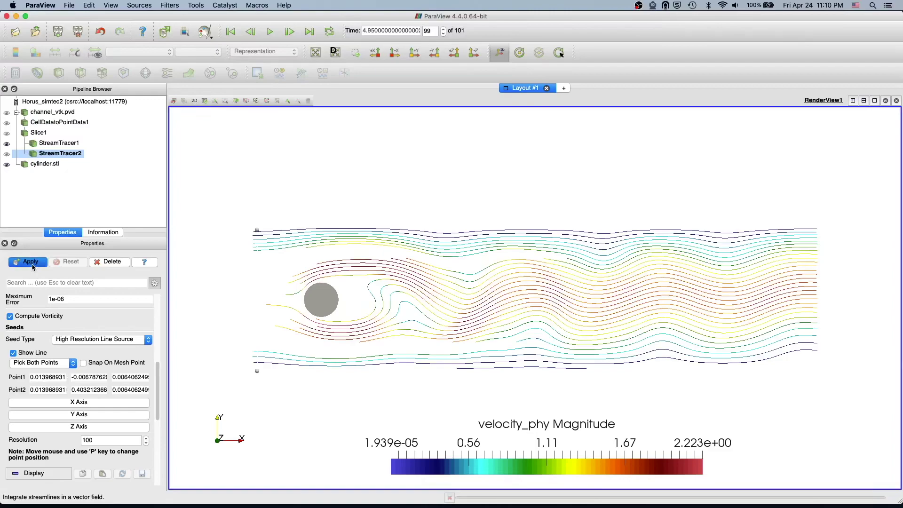
double_click(97, 440)
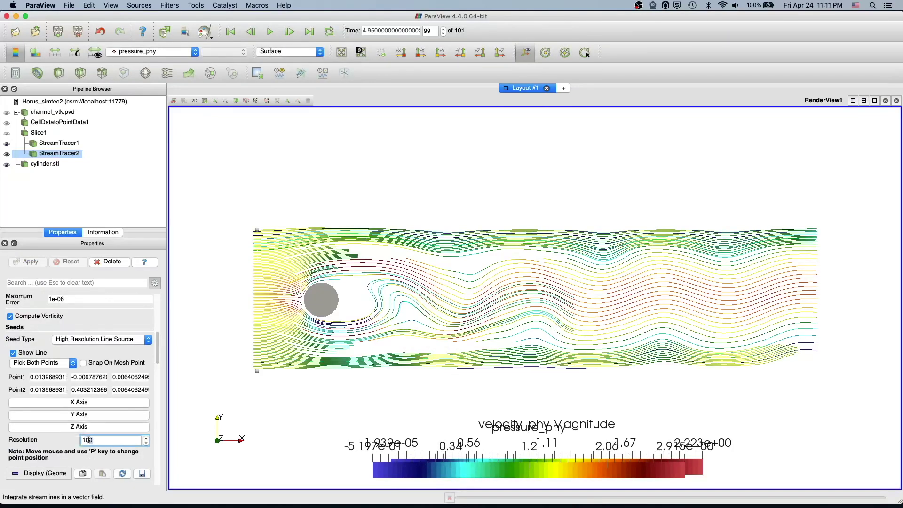
type("30")
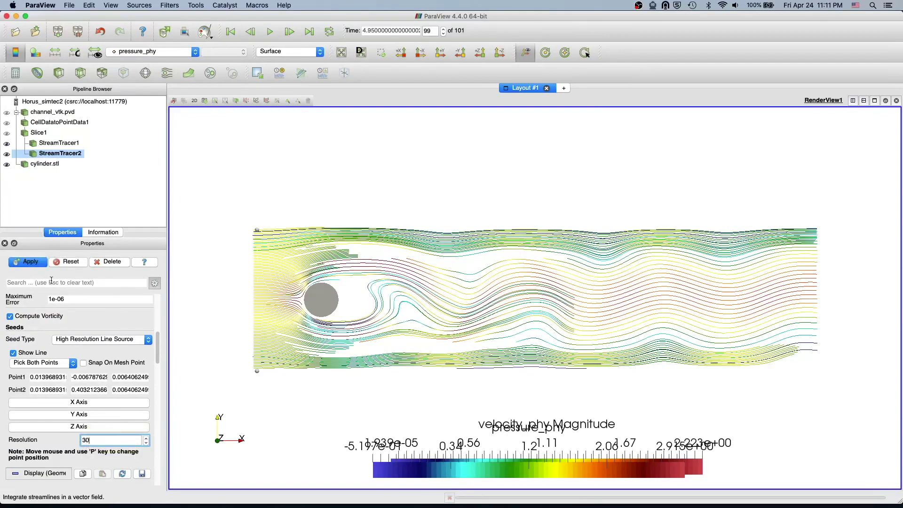
left_click(33, 265)
- Colour StreamTracer2 by velocity_phy and turn off vorticity computation
left_click(176, 56)
left_click(156, 93)
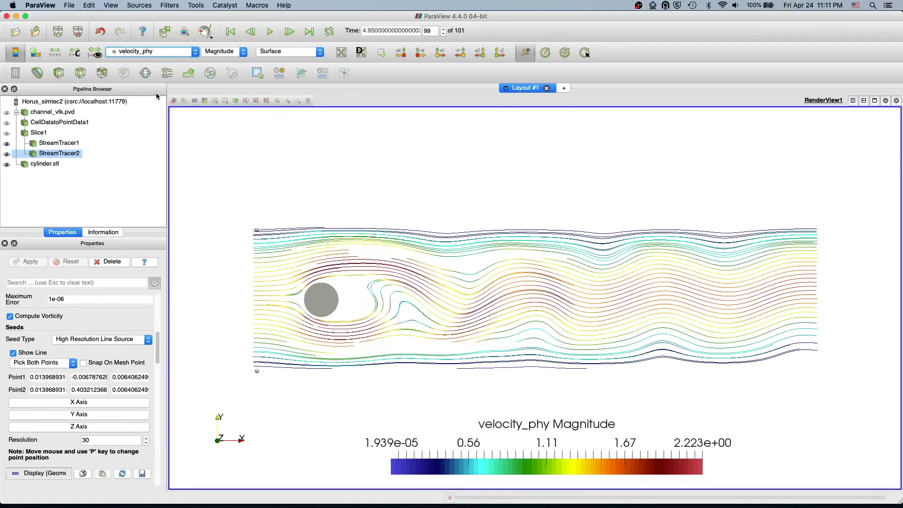
left_click(53, 322)
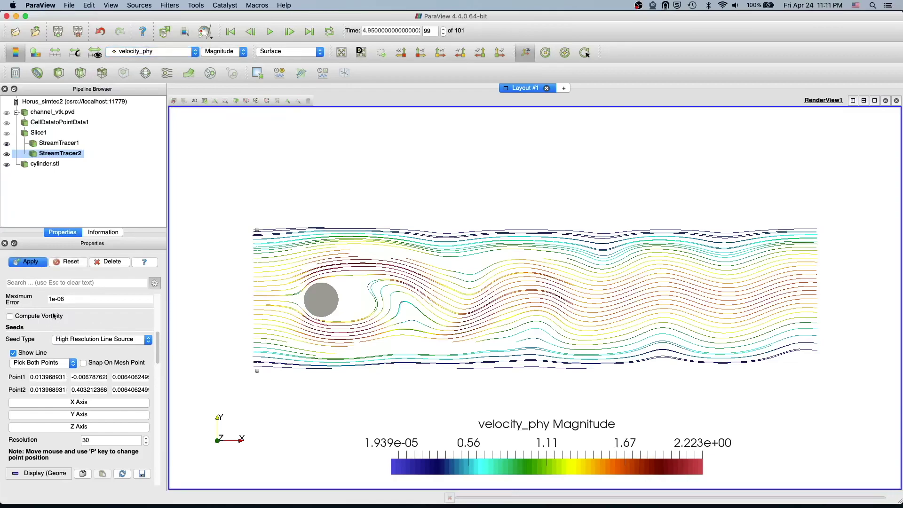
left_click(41, 266)
left_click(63, 148)
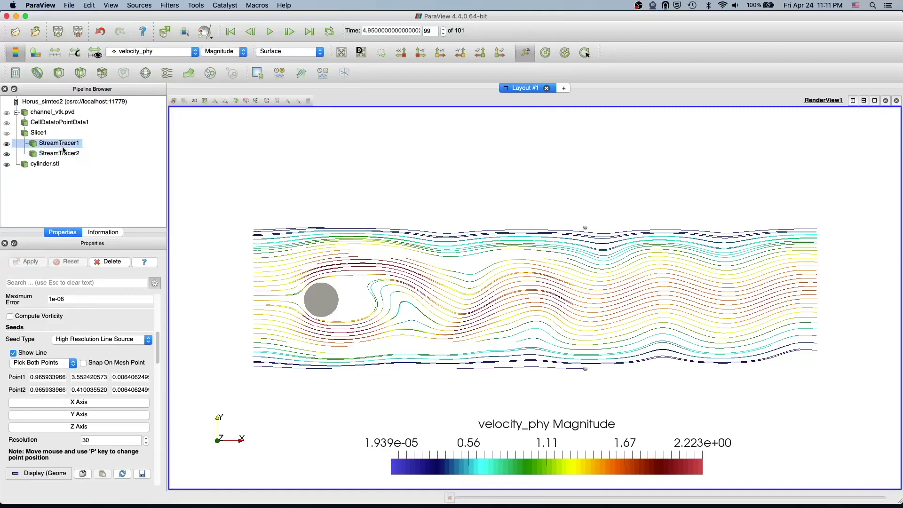
scroll(162, 342, "up", 3)
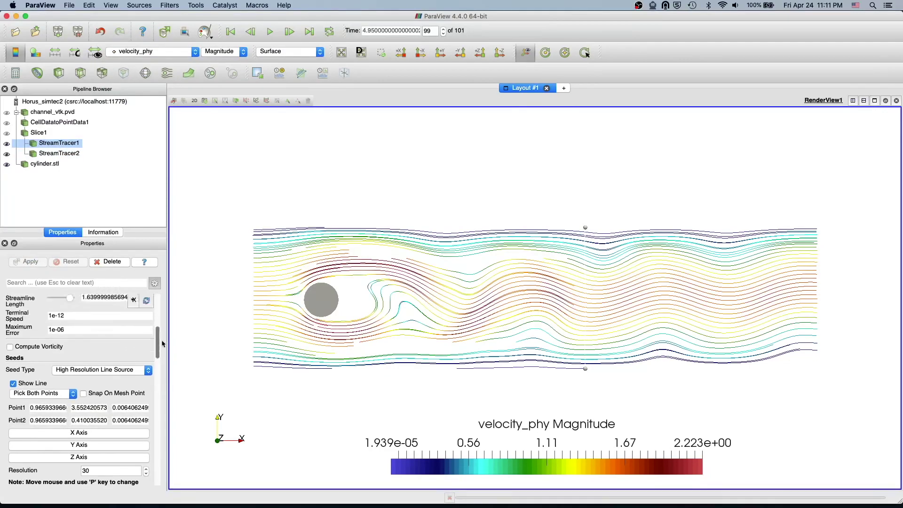
scroll(163, 331, "up", 5)
scroll(163, 318, "down", 2)
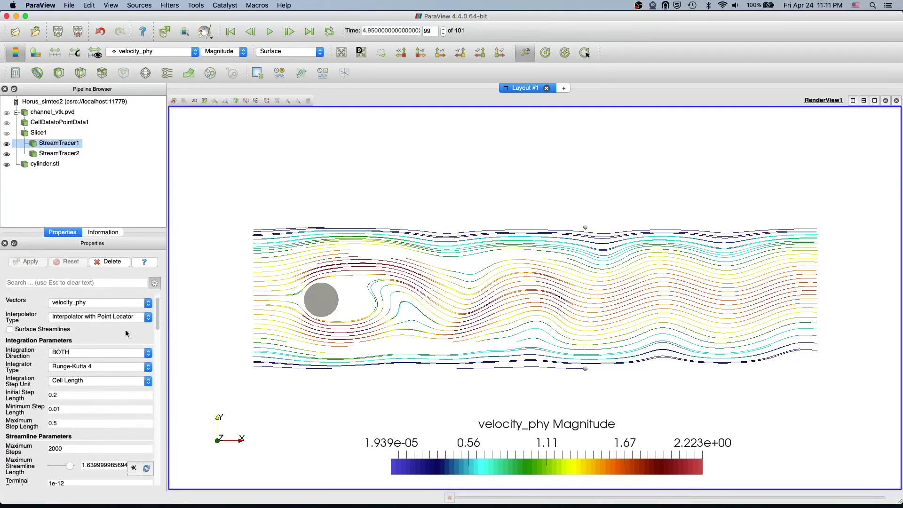
left_click(78, 354)
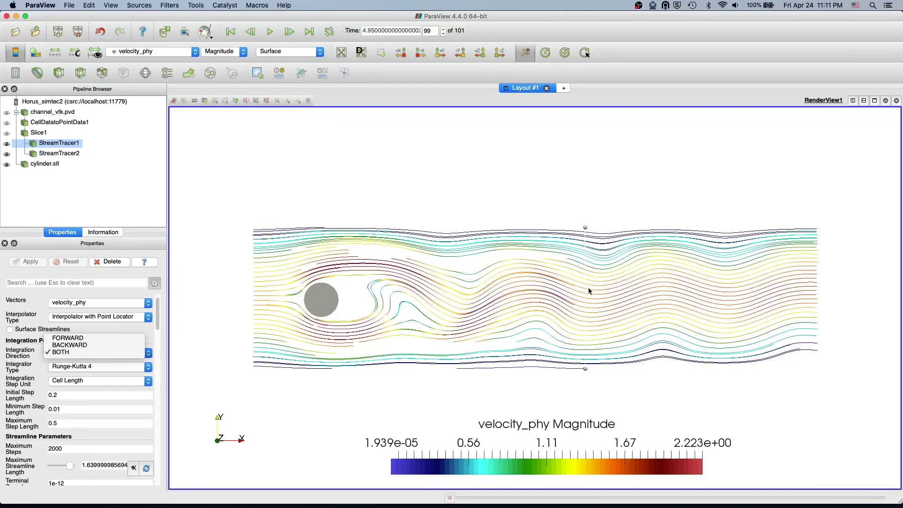
left_click(91, 338)
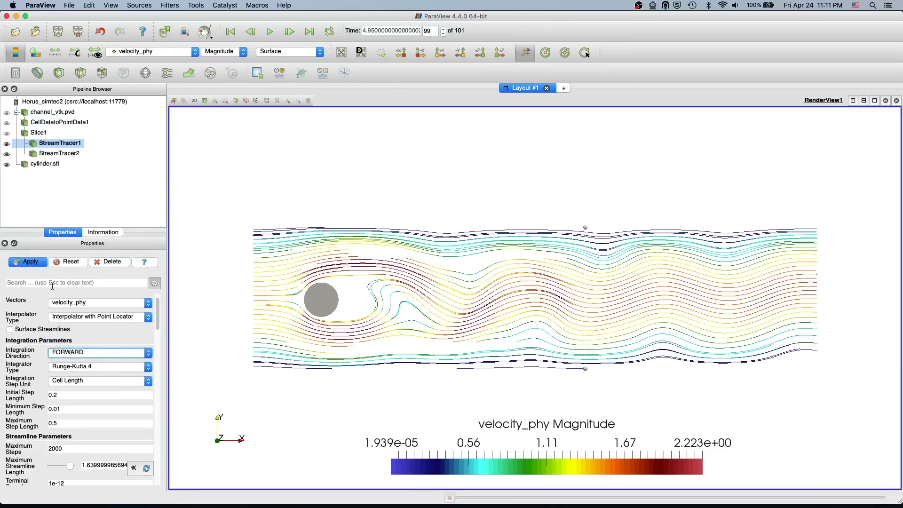
left_click(30, 262)
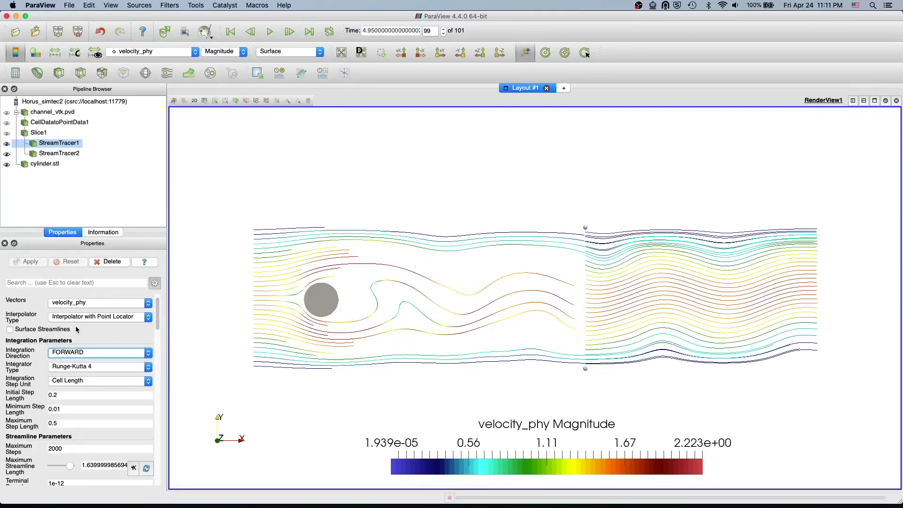
left_click(86, 352)
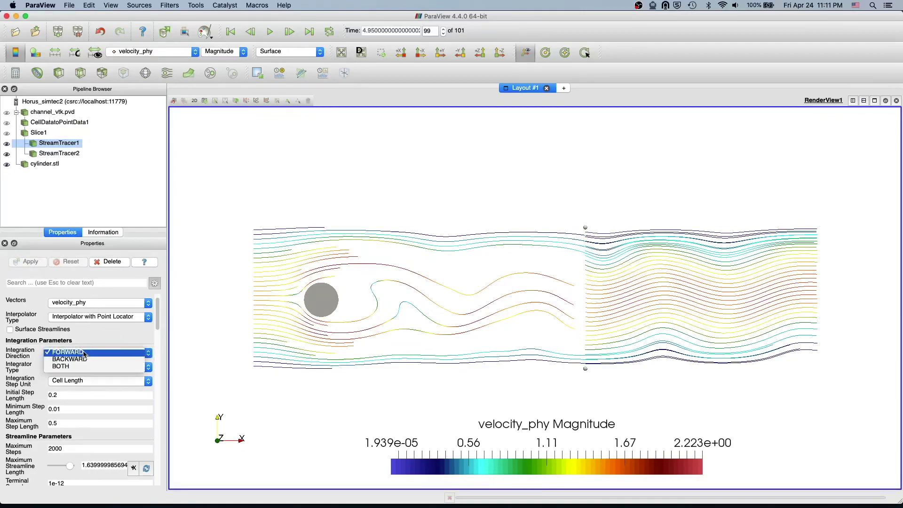
left_click(84, 361)
left_click(31, 262)
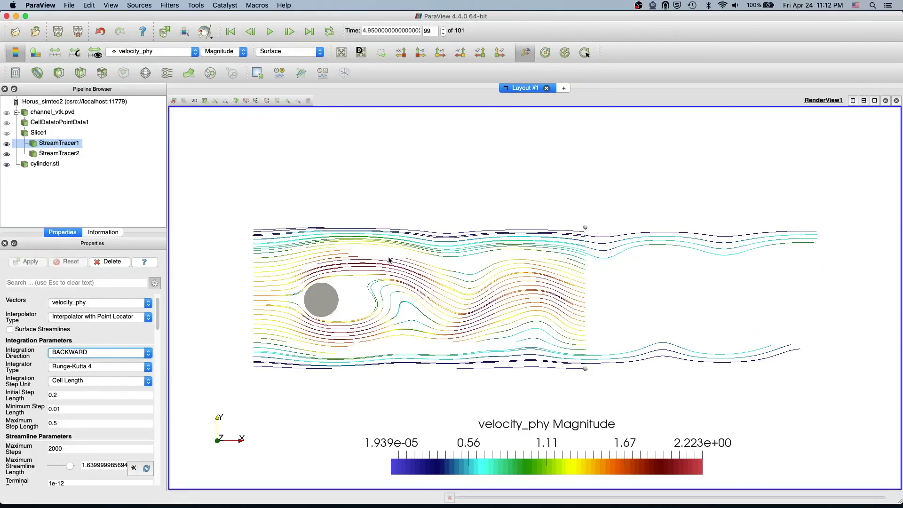
left_click(88, 353)
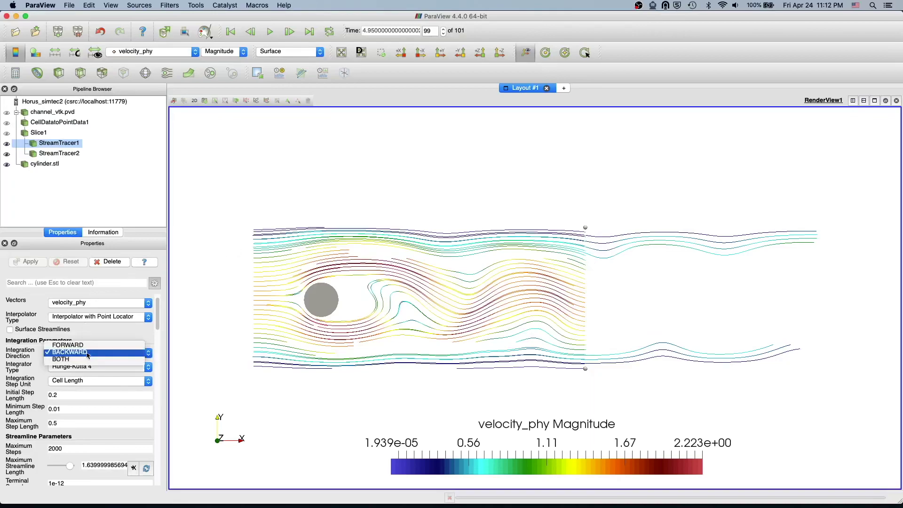
left_click(75, 360)
left_click(25, 265)
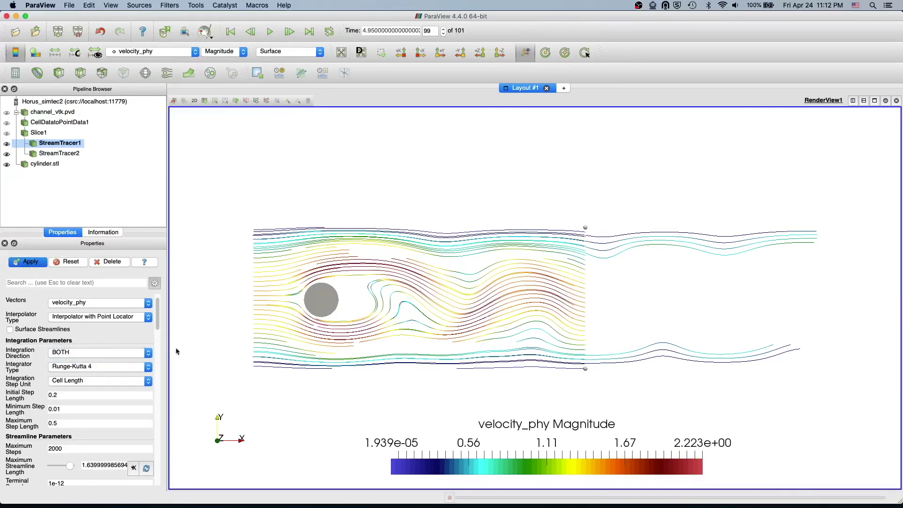
left_click_drag(158, 323, 157, 334)
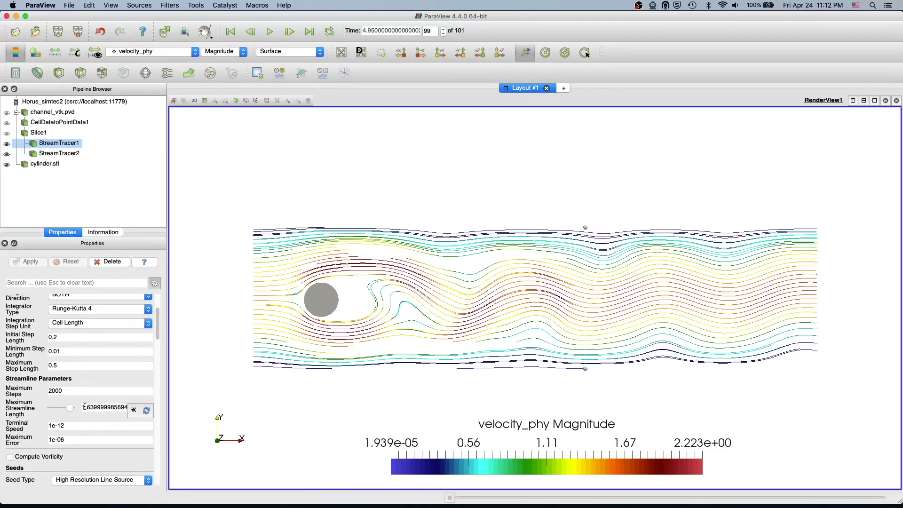
left_click(132, 410)
left_click(142, 417)
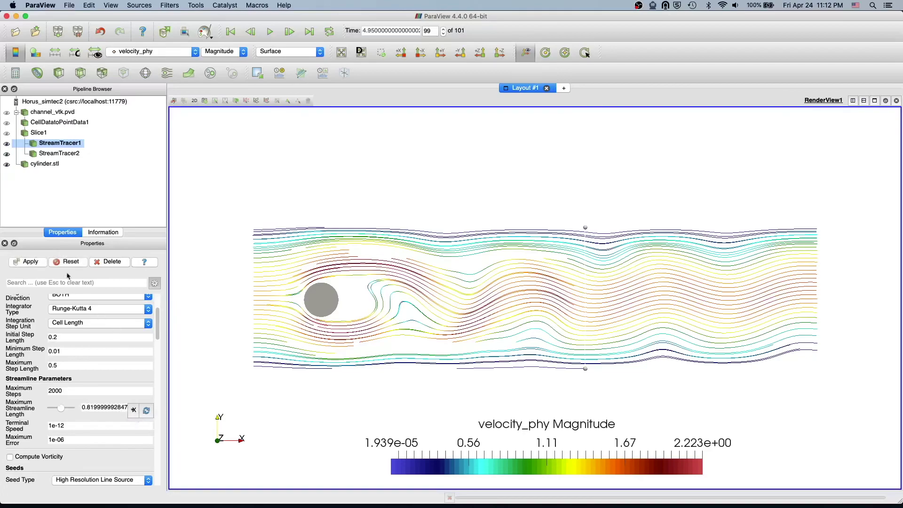
left_click(31, 264)
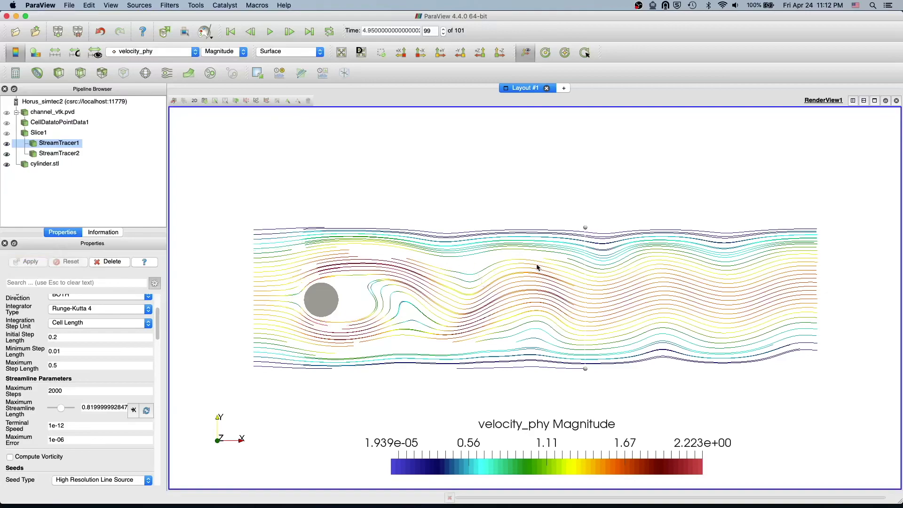
left_click(6, 154)
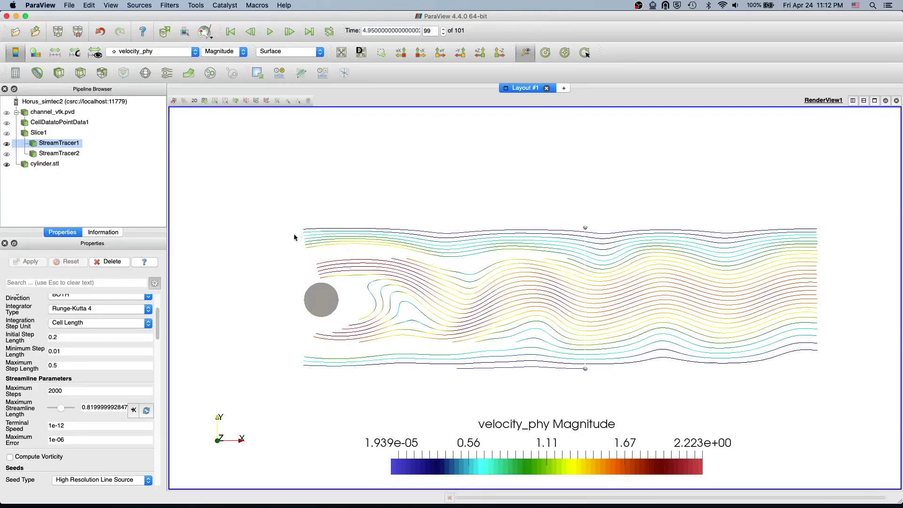
left_click(131, 413)
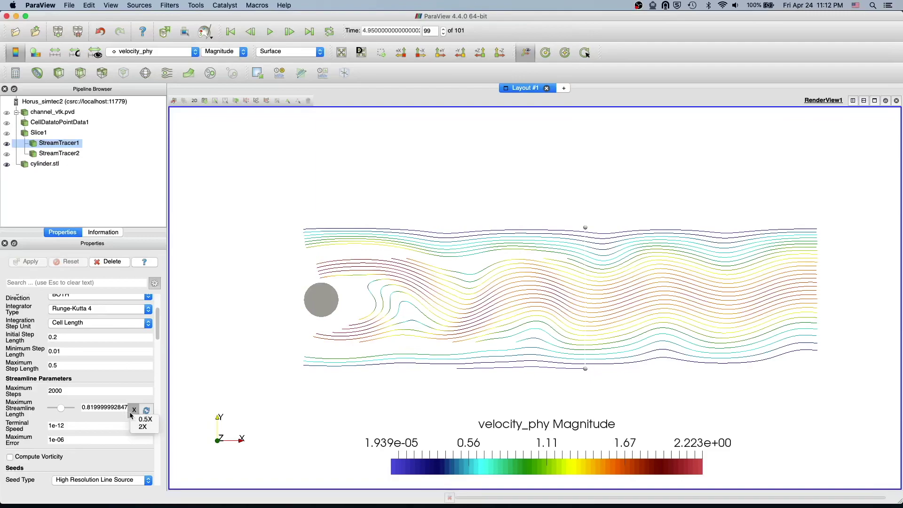
left_click(142, 427)
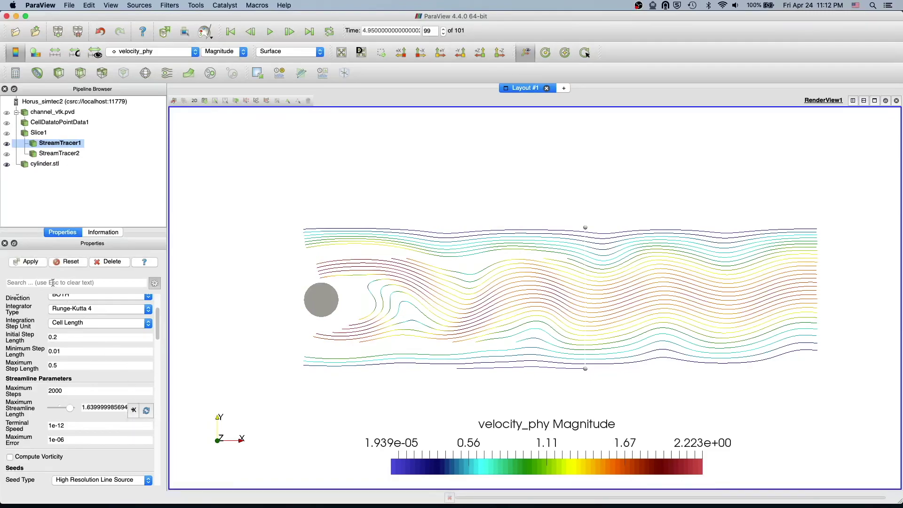
left_click(35, 269)
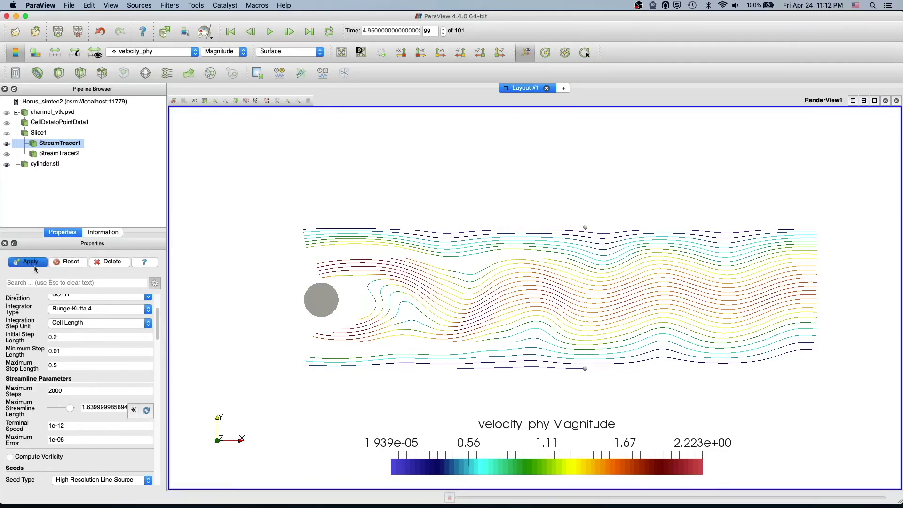
left_click(6, 158)
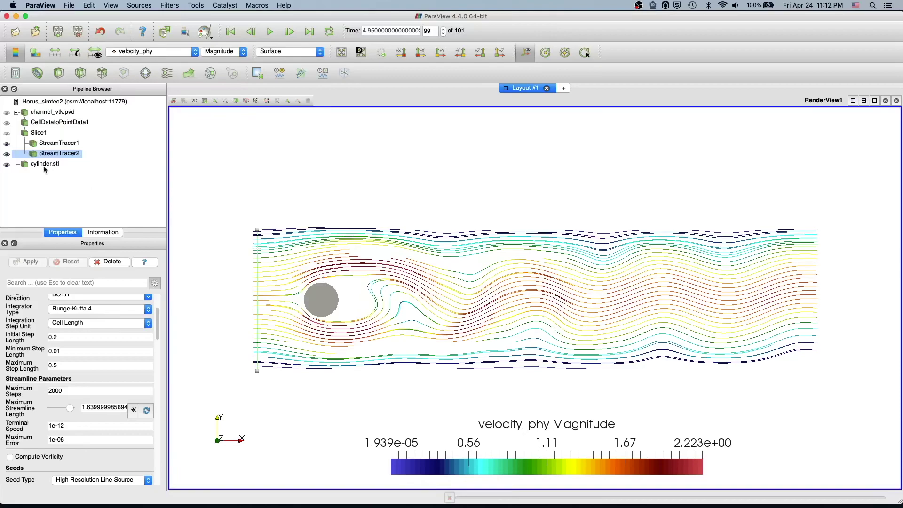
- With Slice1 as input, set the third tracer's integrator to Runge-Kutta 4
left_click(37, 133)
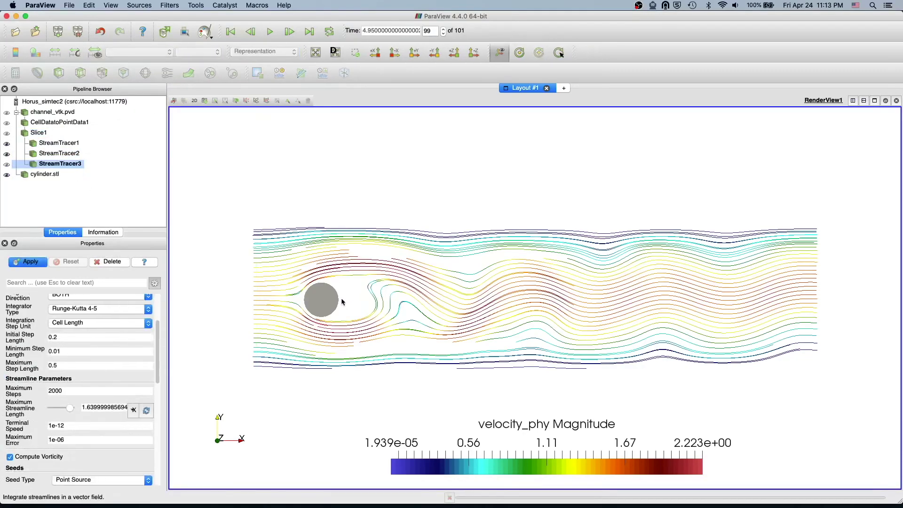
left_click(109, 310)
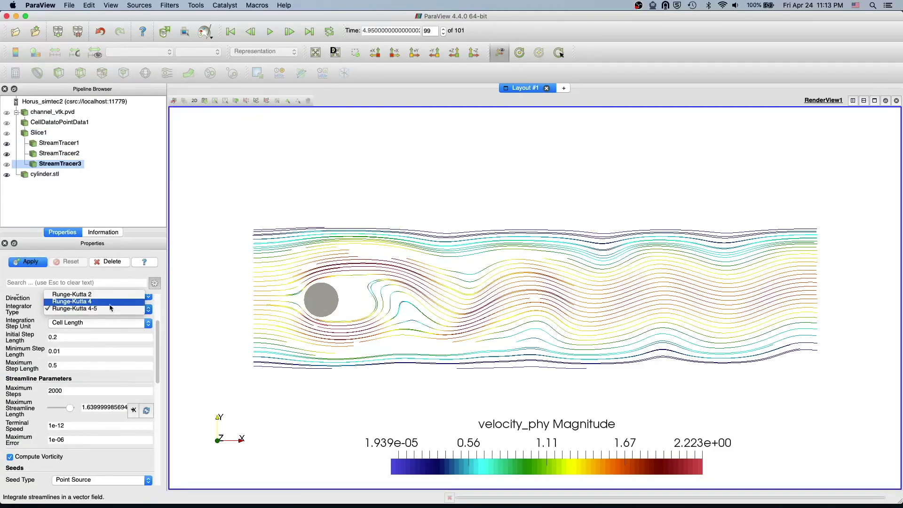
left_click(109, 304)
left_click_drag(156, 346, 155, 388)
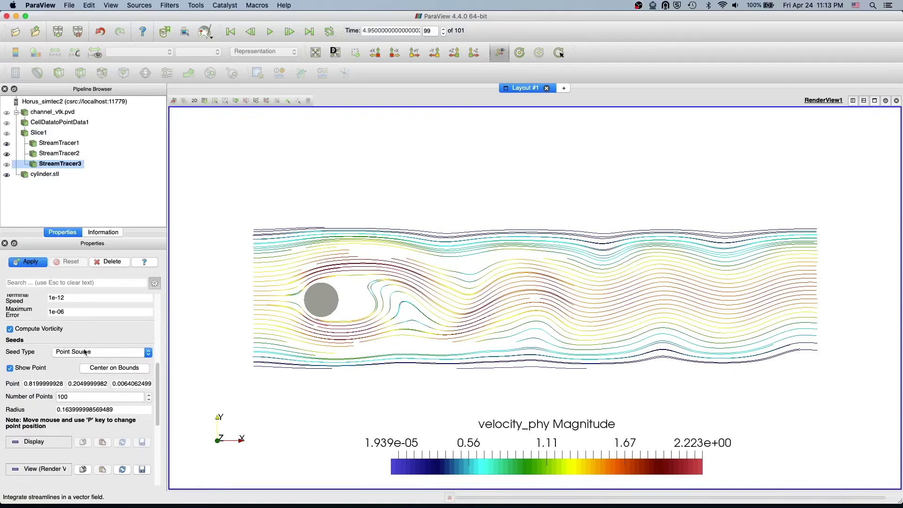
- Seed from a short vertical high-resolution line placed just behind the cylinder and apply
left_click(85, 350)
left_click(81, 360)
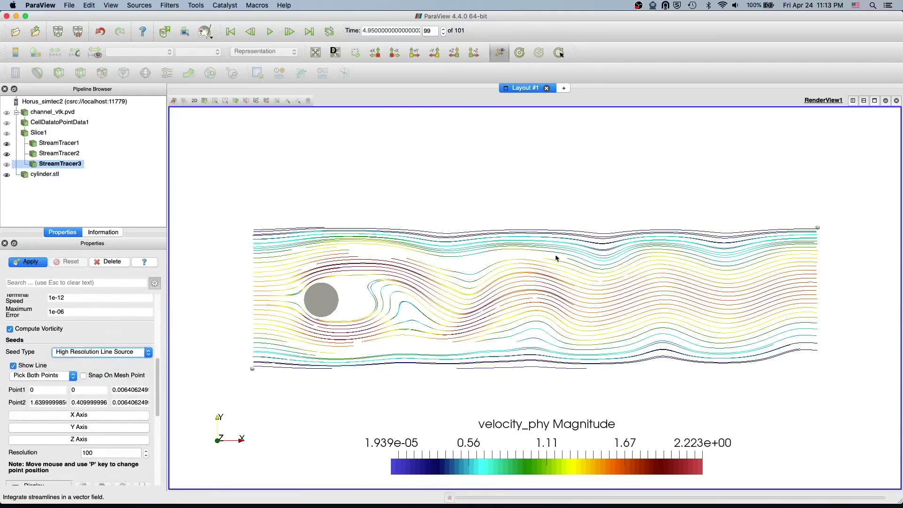
left_click(95, 428)
left_click_drag(535, 227, 333, 277)
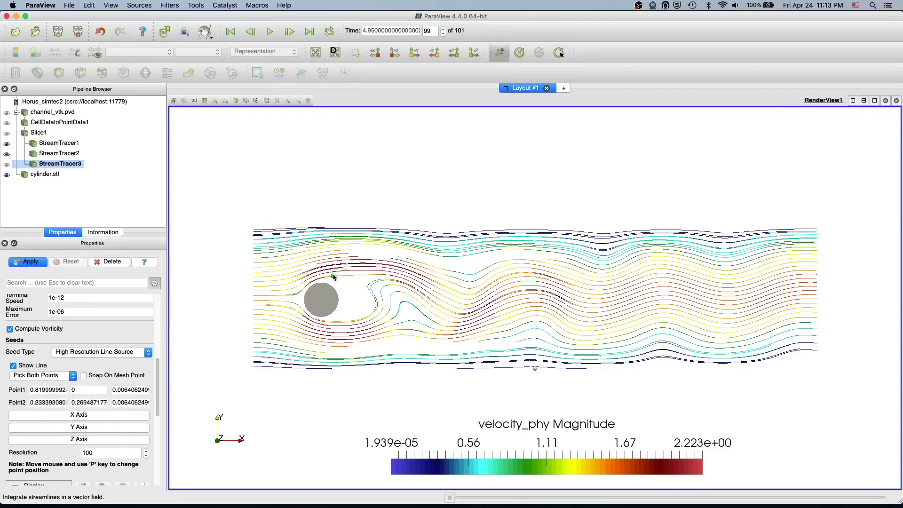
left_click_drag(535, 368, 369, 316)
left_click(26, 264)
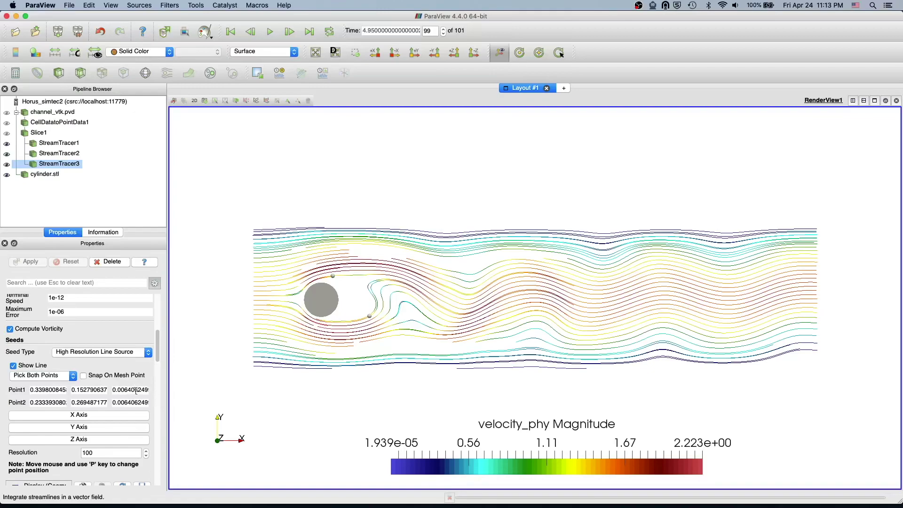
left_click(134, 390)
- Trim both seed-line end points' Z to 0.00640, set resolution 25, and apply
left_click_drag(136, 390, 154, 391)
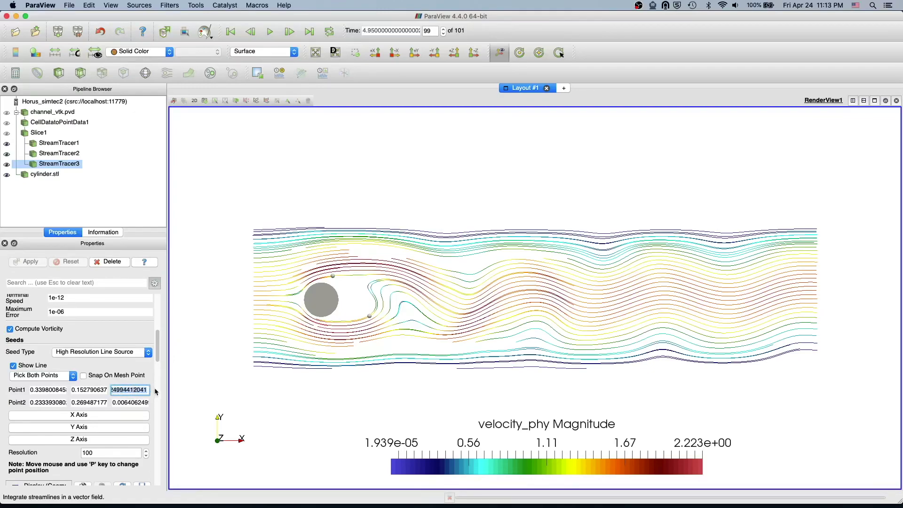
key("BackSpace")
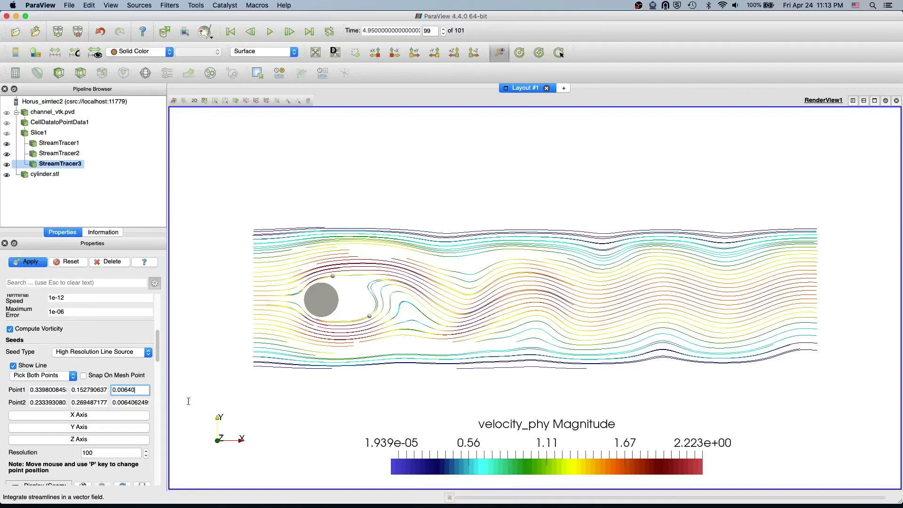
key("Tab")
type("0.00640")
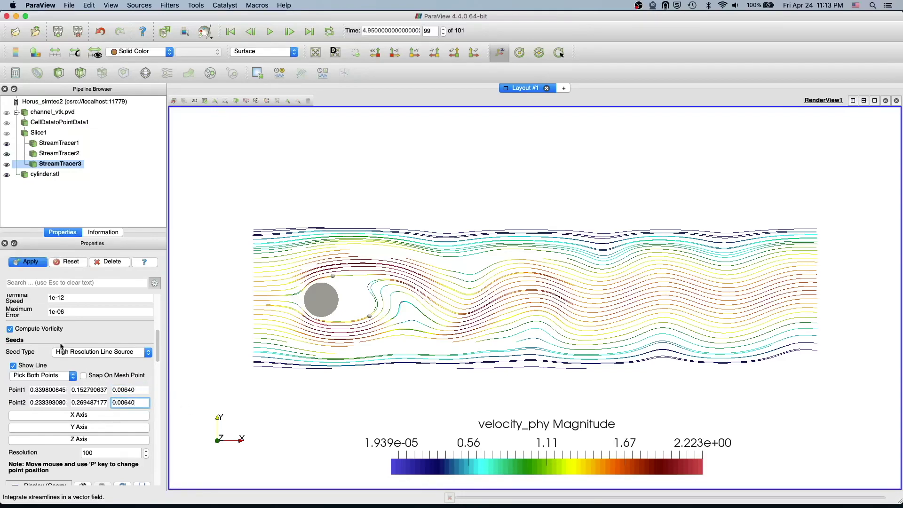
left_click(96, 456)
key("BackSpace")
key("BackSpace")
key("BackSpace")
type("25")
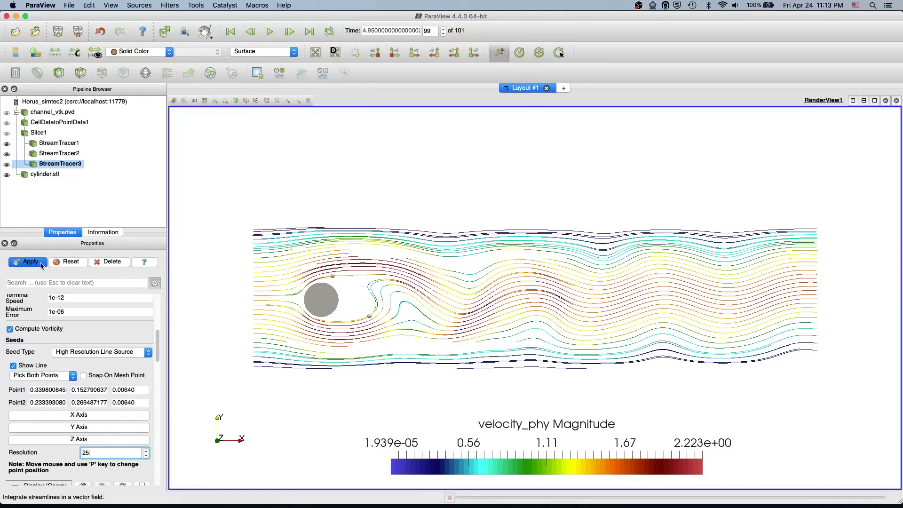
left_click(42, 266)
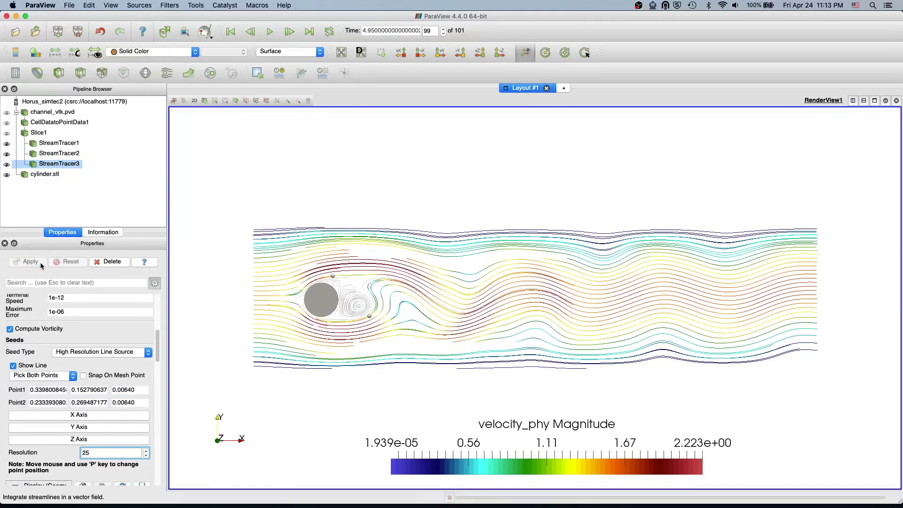
- Colour the third streamline set by velocity_phy and switch off vorticity computation
left_click(141, 51)
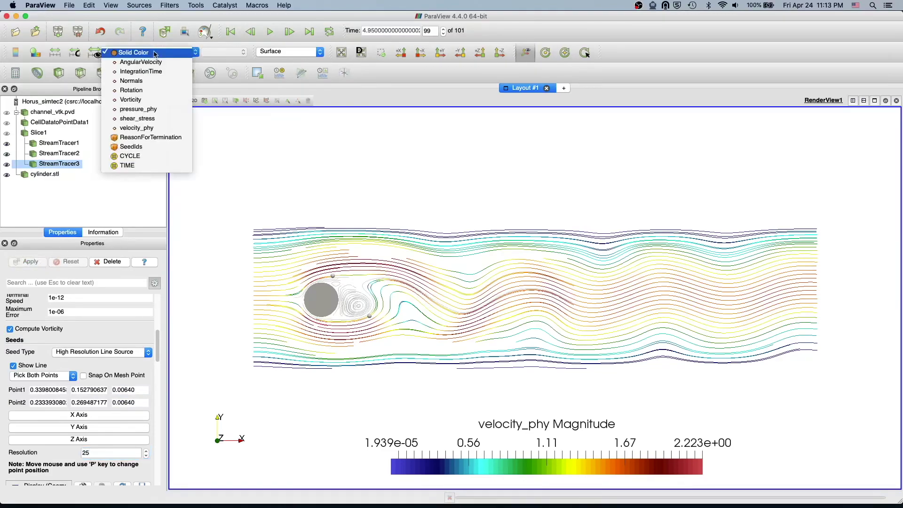
left_click(145, 131)
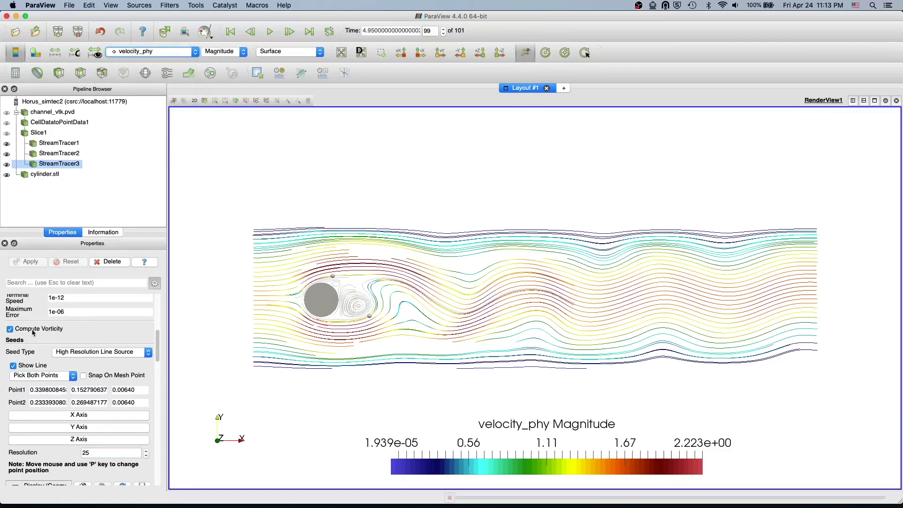
left_click(33, 332)
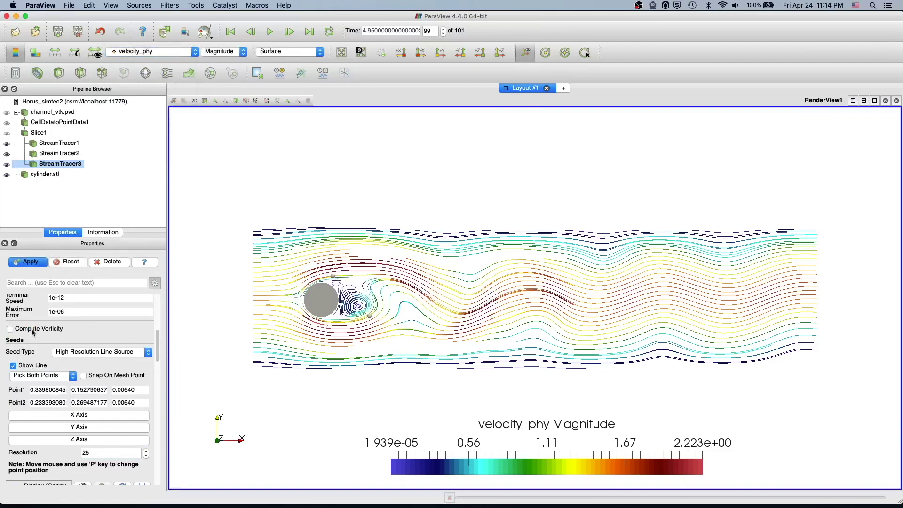
left_click(32, 263)
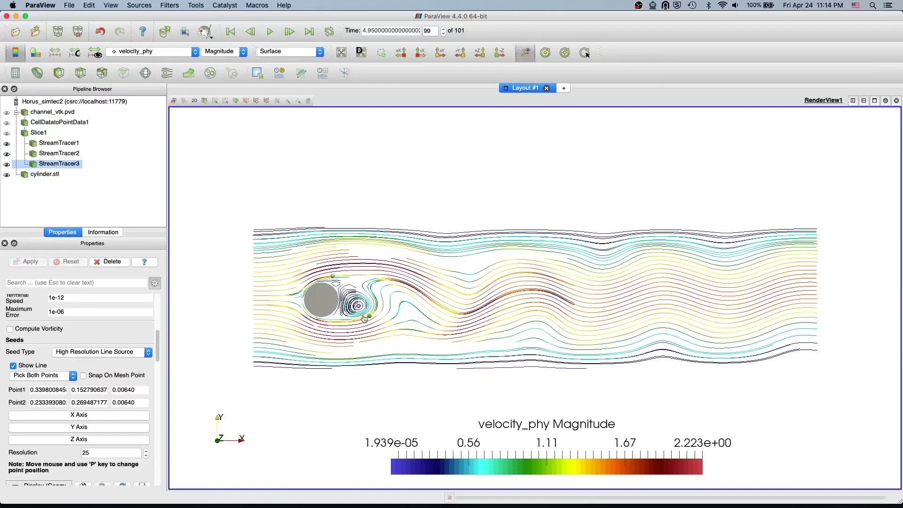
- Reduce the seed resolution to 10, then 15, regenerating the streamlines each time
double_click(91, 453)
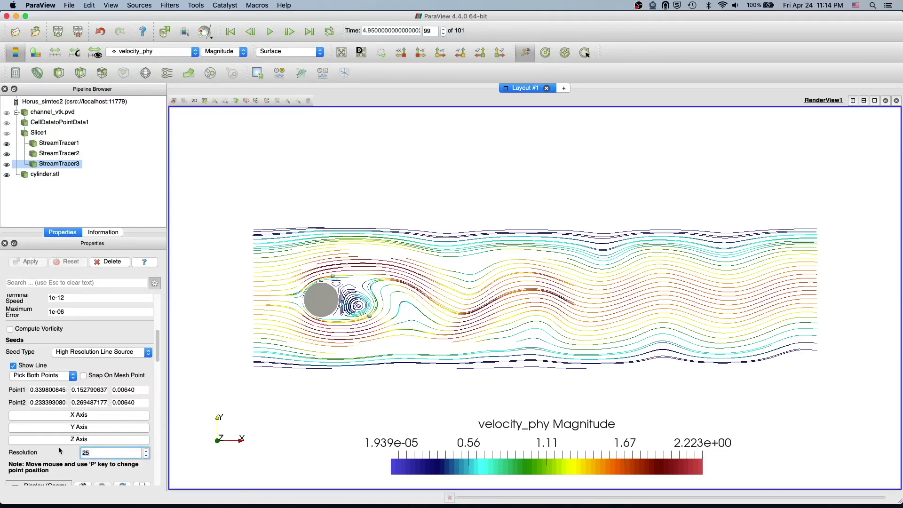
type("10")
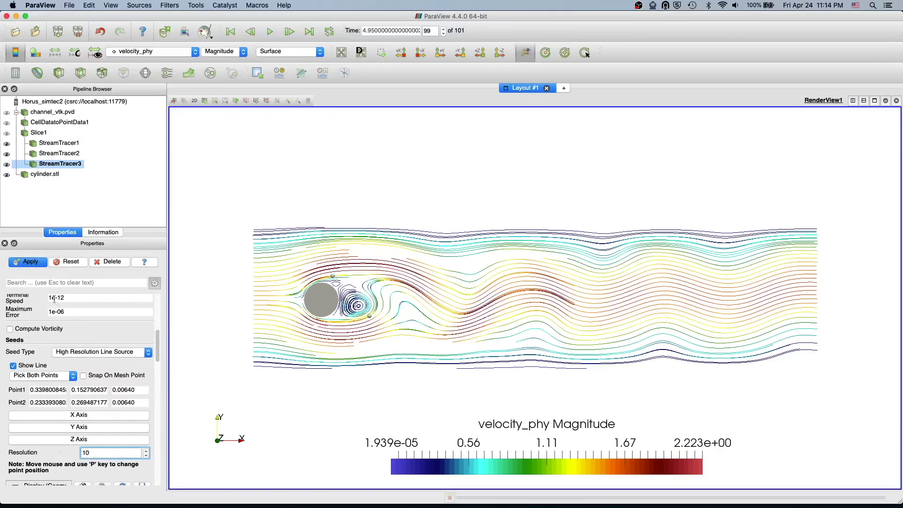
left_click(25, 262)
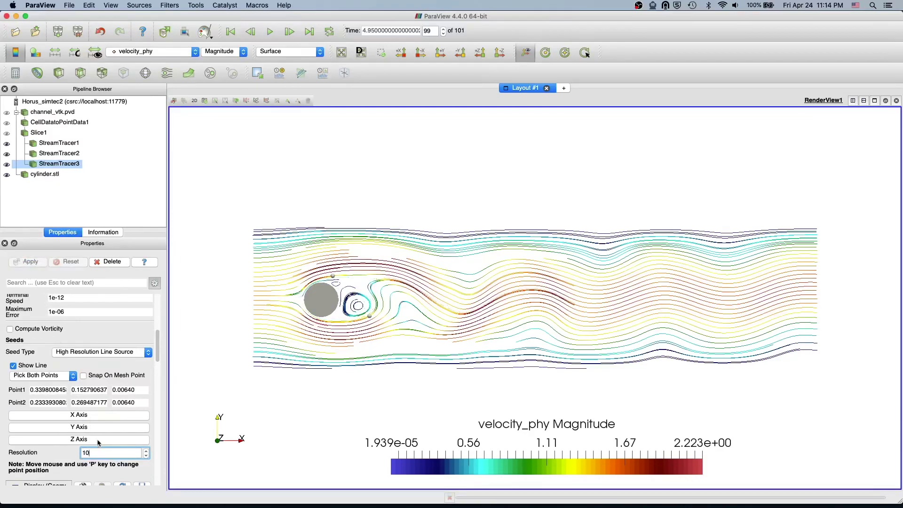
key("BackSpace")
type("5")
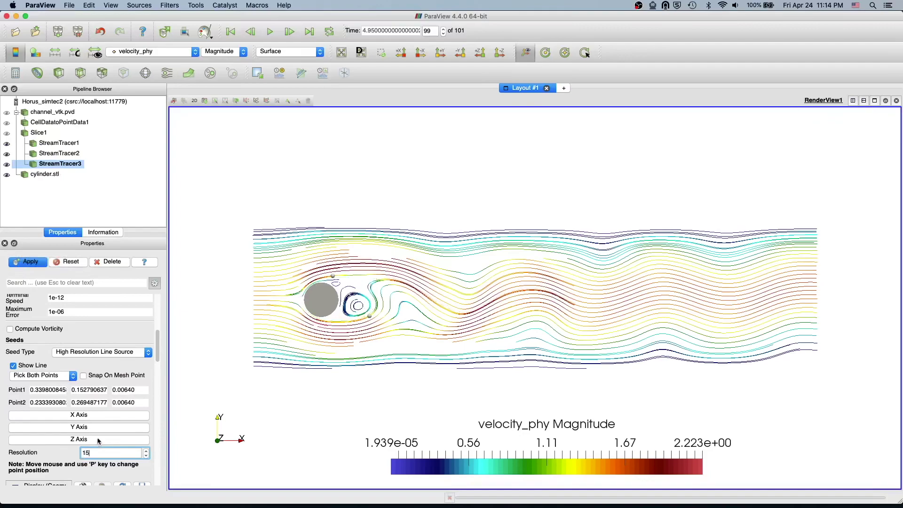
left_click(24, 264)
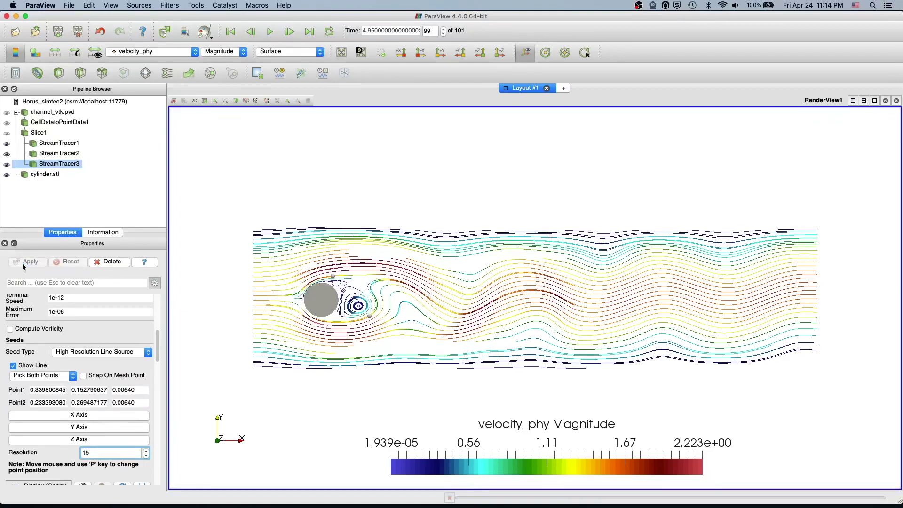
left_click(39, 132)
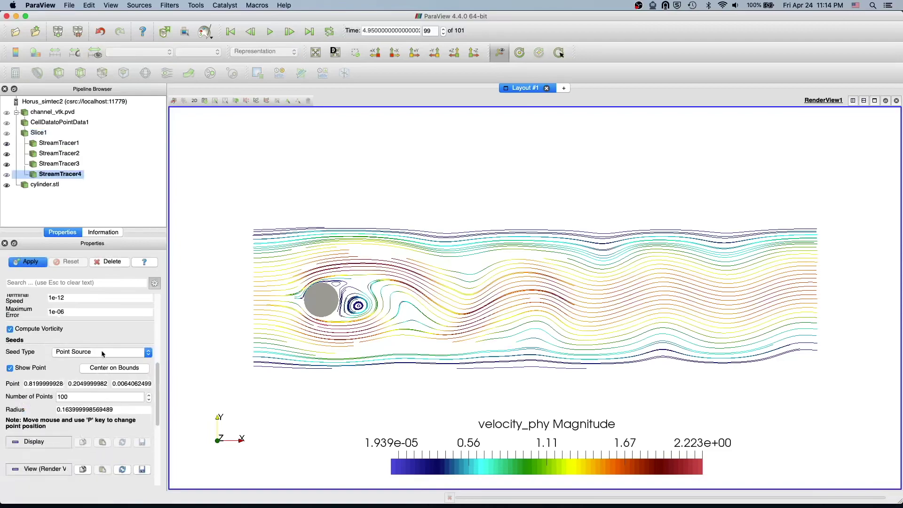
- Seed StreamTracer4 from a high-resolution line and integrate with Runge-Kutta 4
left_click(132, 352)
left_click(131, 358)
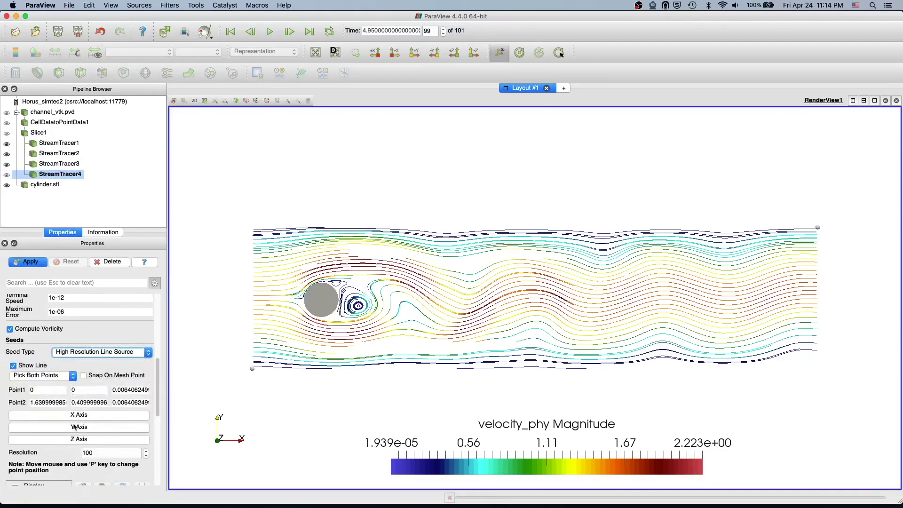
scroll(161, 392, "up", 10)
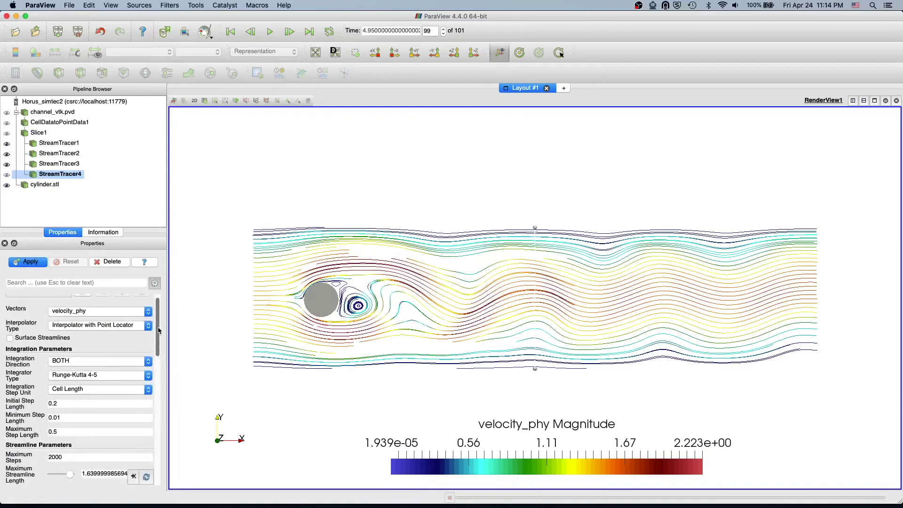
left_click(91, 376)
left_click(89, 368)
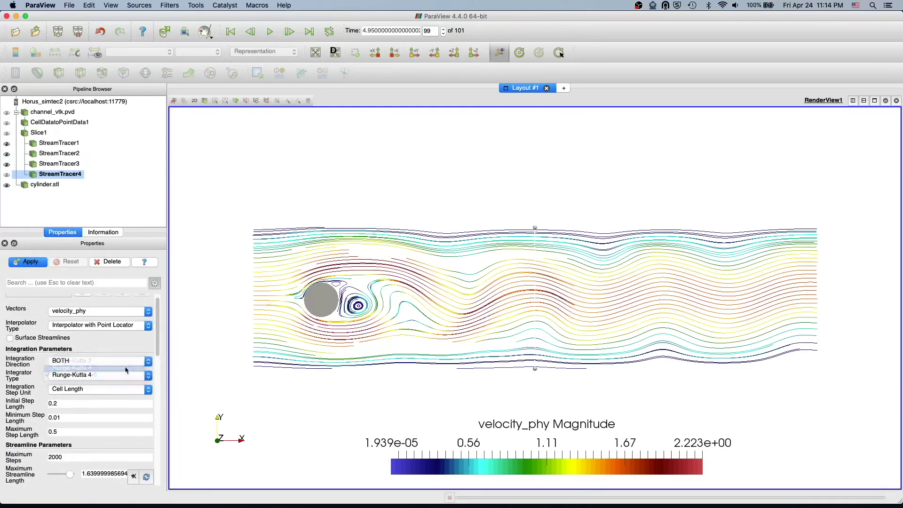
scroll(159, 356, "down", 2)
scroll(159, 356, "down", 5)
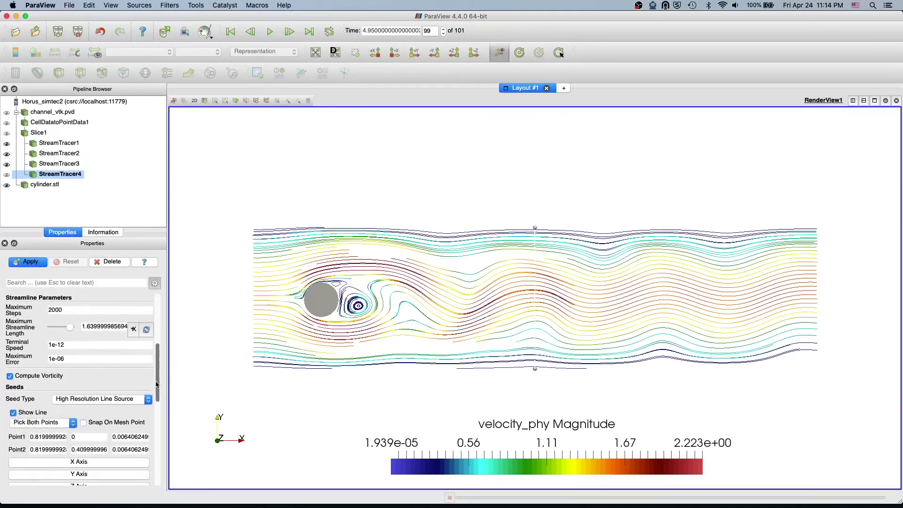
scroll(154, 377, "up", 2)
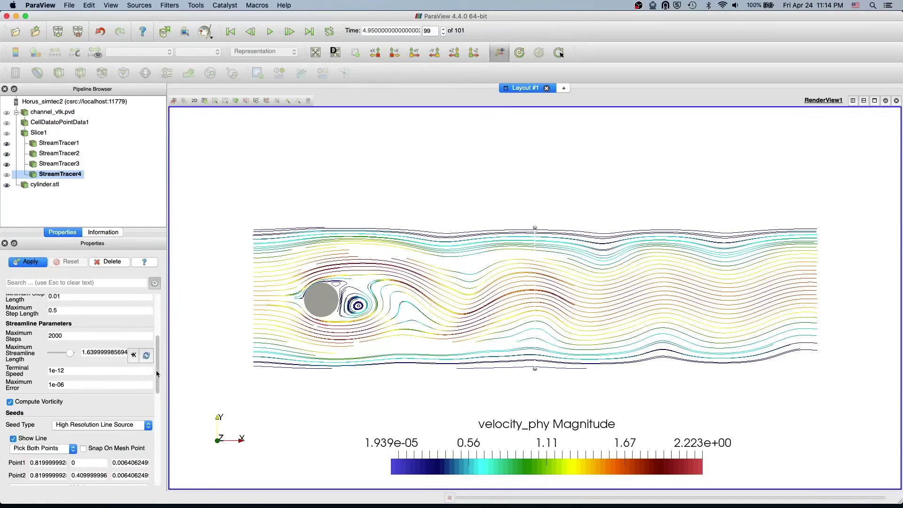
scroll(155, 373, "down", 5)
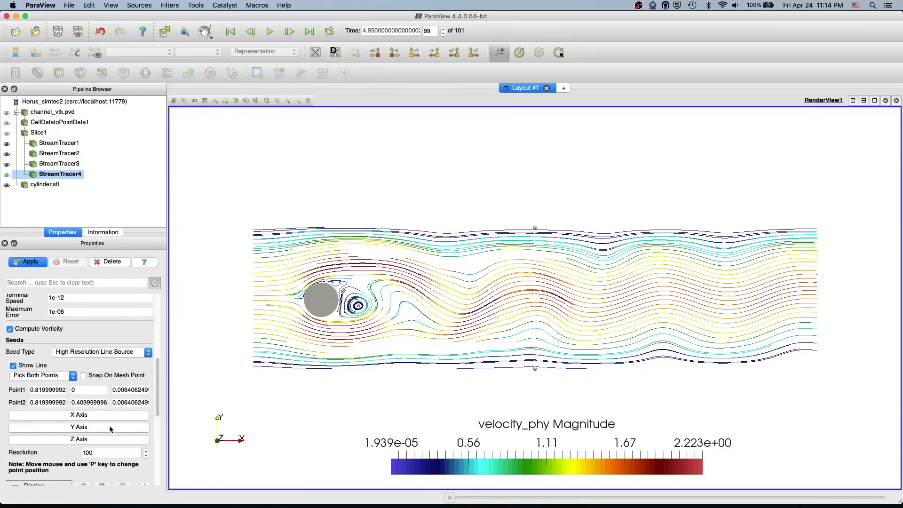
- Place the seed line's ends beside the cylinder, set resolution 10, and apply
left_click_drag(535, 229, 366, 276)
left_click_drag(535, 369, 332, 323)
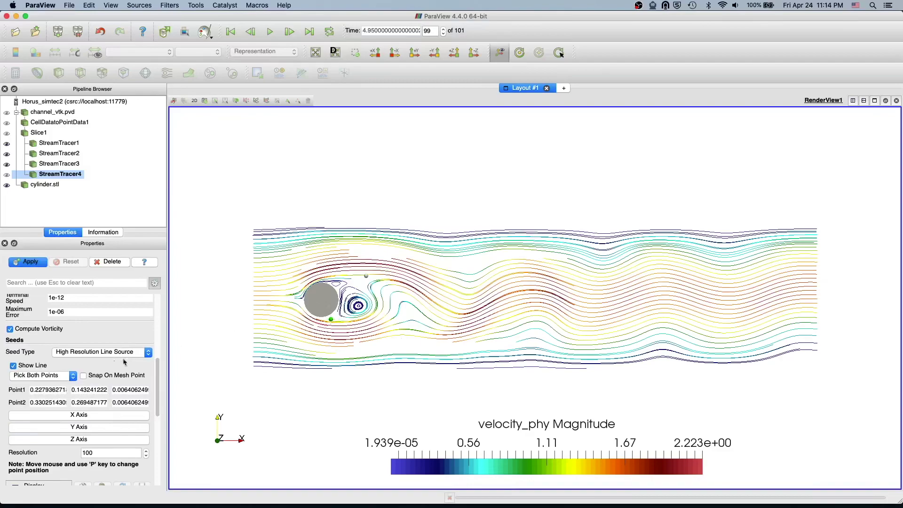
left_click(95, 452)
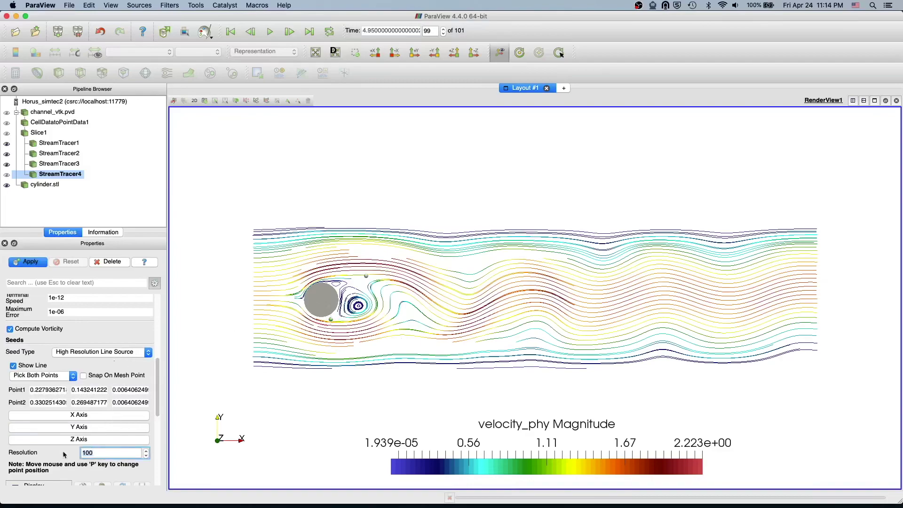
key("BackSpace")
key("BackSpace")
key("BackSpace")
type("10")
left_click(25, 263)
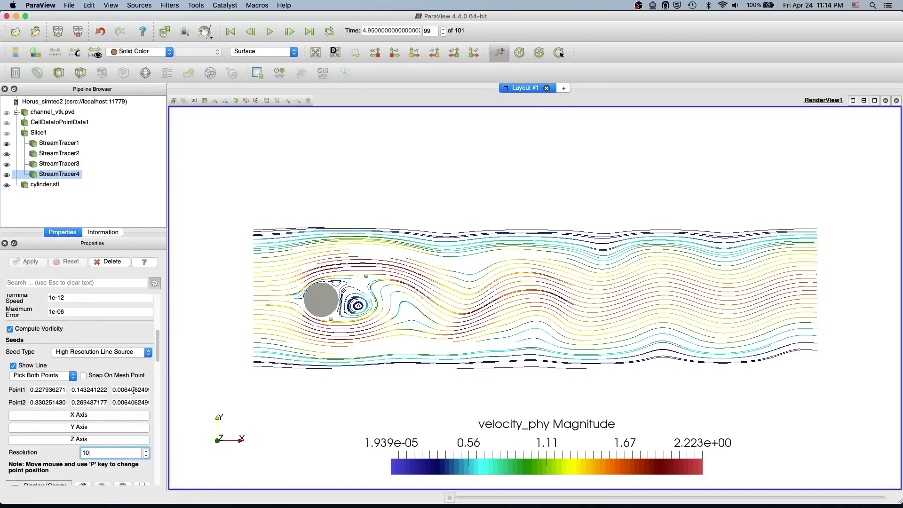
- Trim both end points' Z values to 0.00640 and reapply
left_click_drag(133, 390, 205, 393)
key("BackSpace")
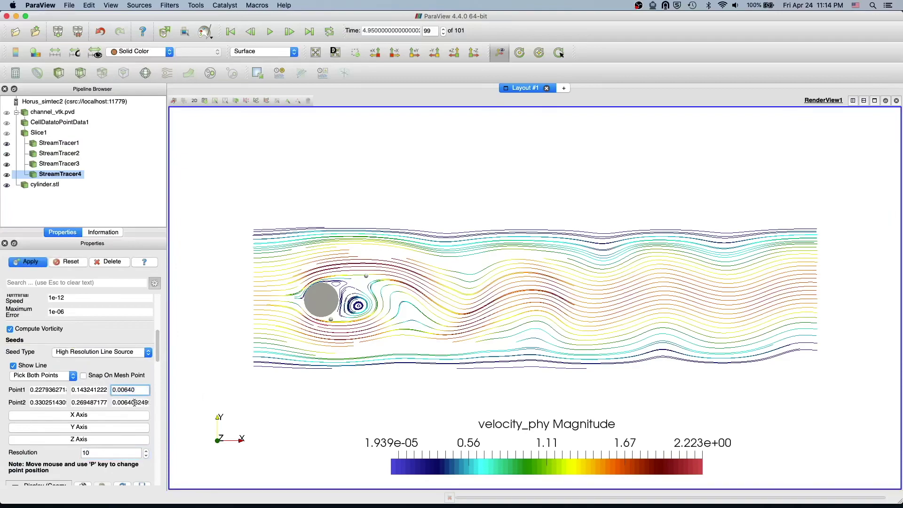
left_click_drag(135, 403, 212, 416)
key("BackSpace")
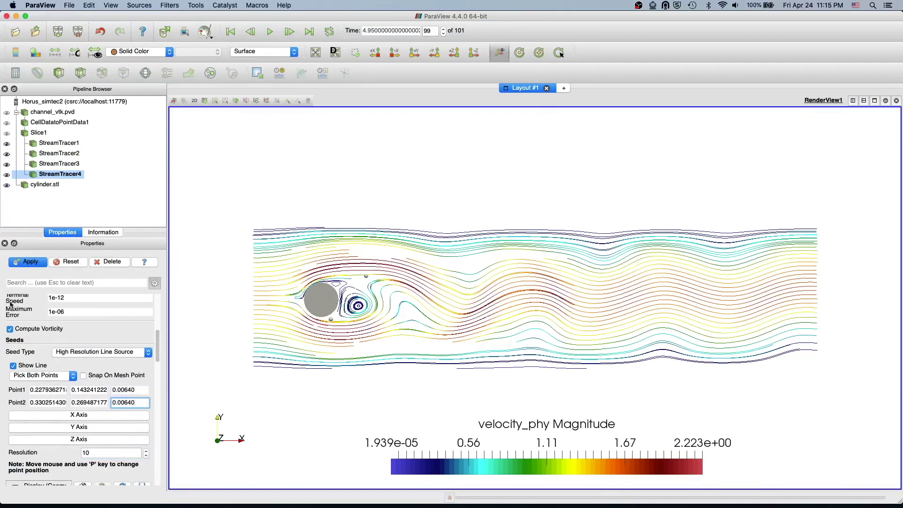
left_click(29, 266)
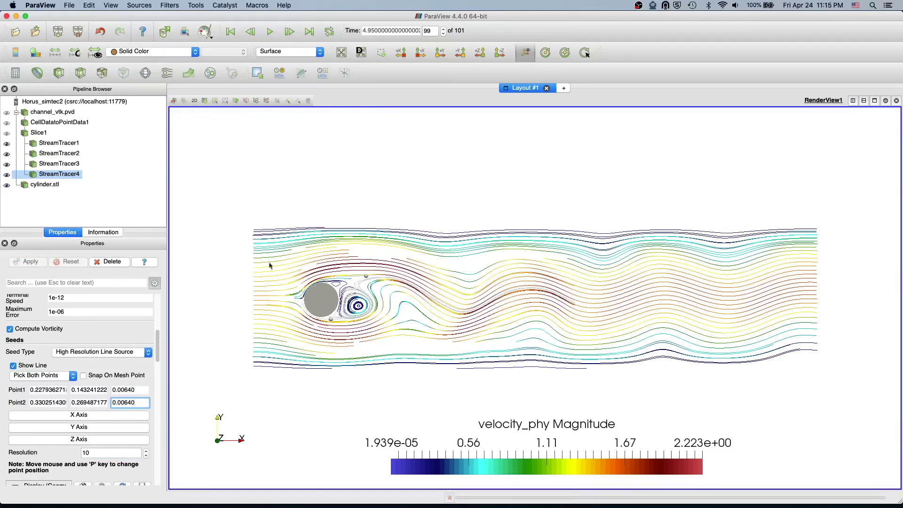
- Colour StreamTracer4 by velocity_phy, recompute it without vorticity, and display its seed line
left_click(176, 55)
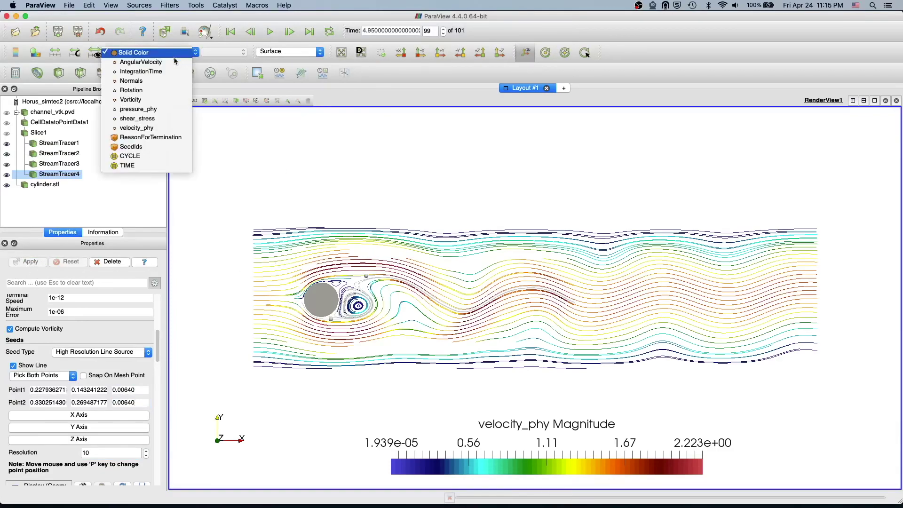
left_click(158, 130)
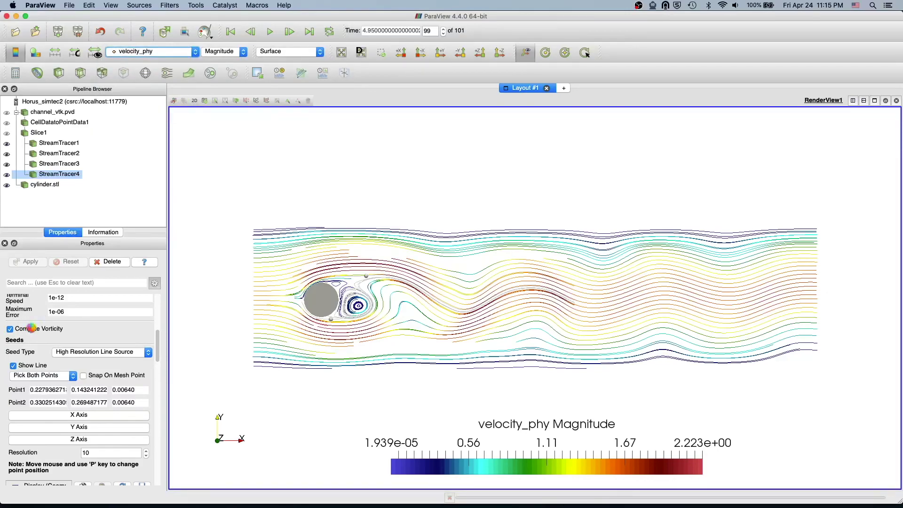
left_click(33, 329)
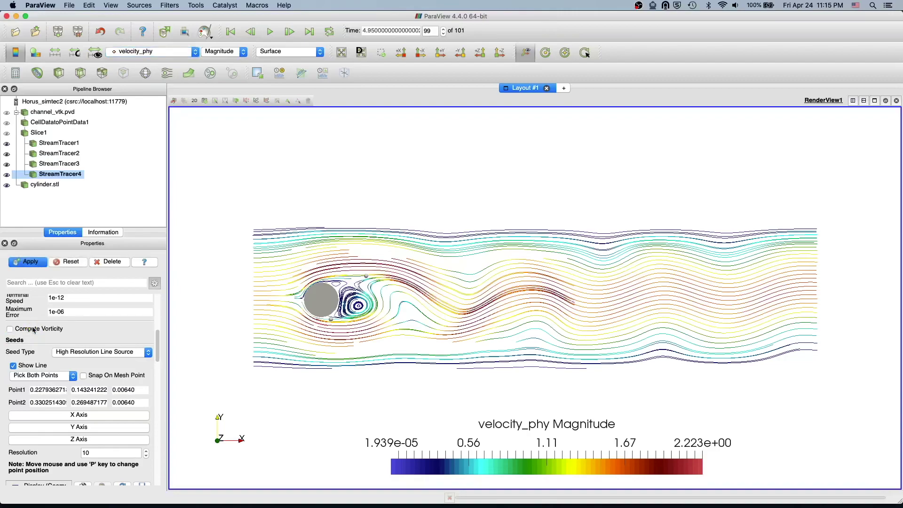
left_click(38, 266)
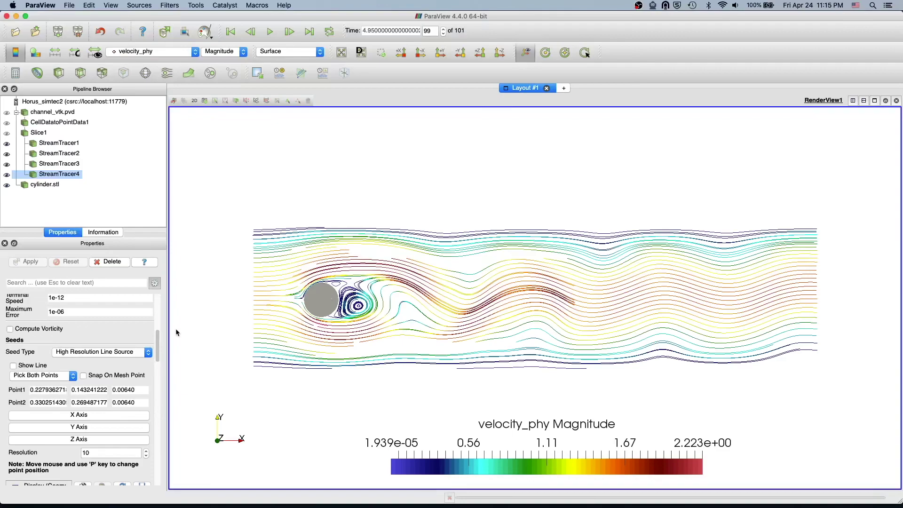
left_click(13, 366)
- Set the line width of StreamTracer1 and StreamTracer2 to 2
left_click(66, 143)
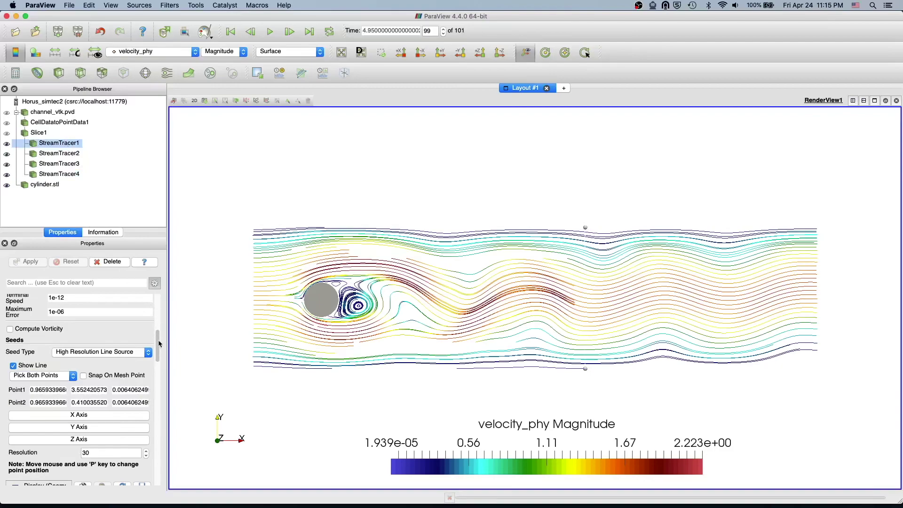
left_click_drag(158, 344, 158, 390)
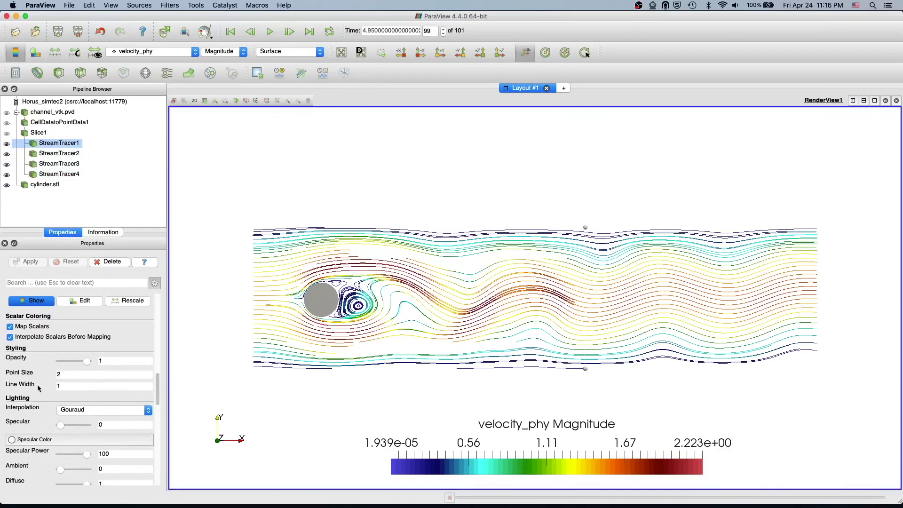
double_click(67, 386)
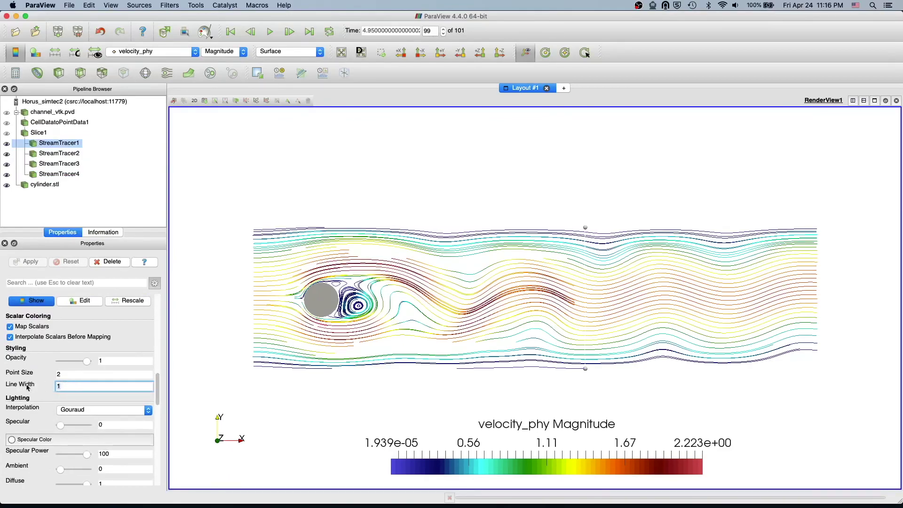
type("2")
key("Tab")
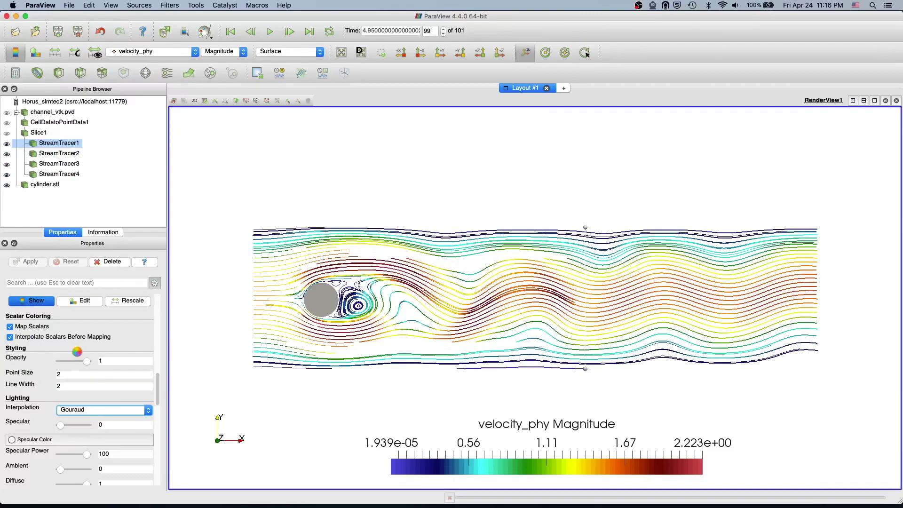
left_click(57, 153)
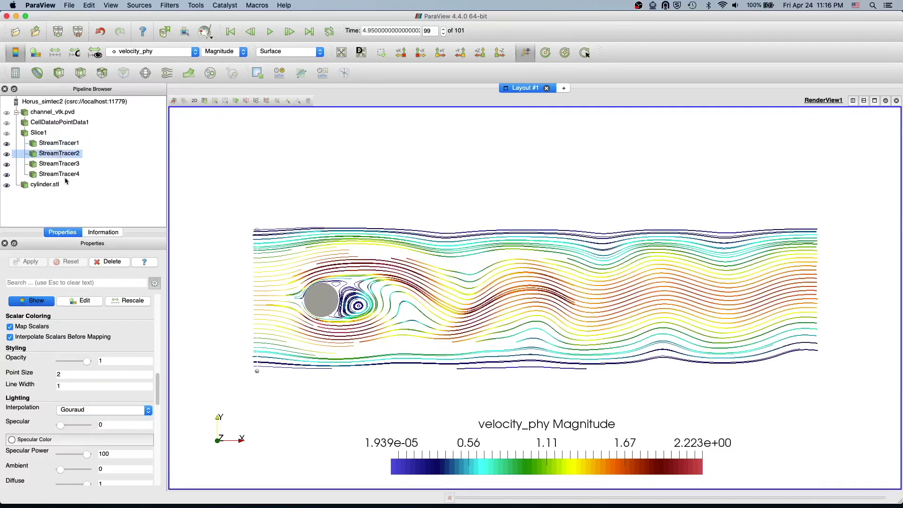
double_click(67, 386)
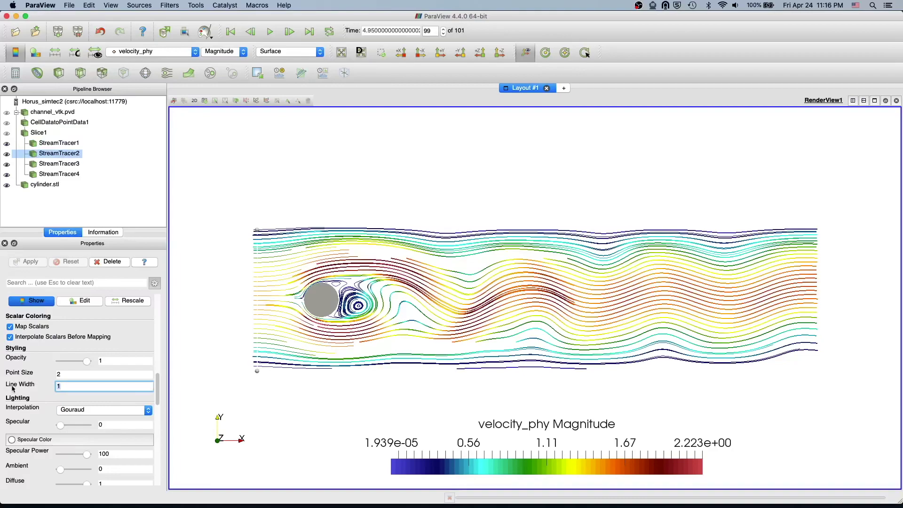
type("2")
key("Tab")
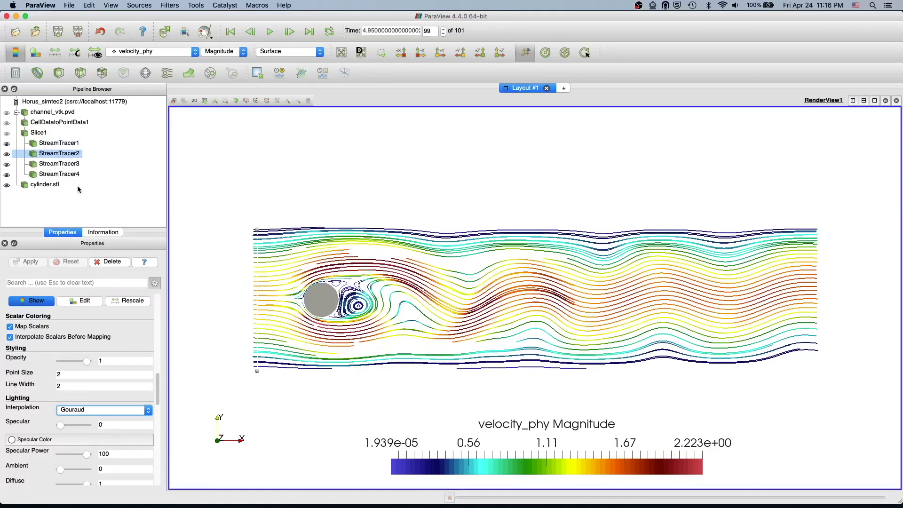
- Set the line width of StreamTracer3 and StreamTracer4 to 2
left_click(65, 164)
double_click(64, 389)
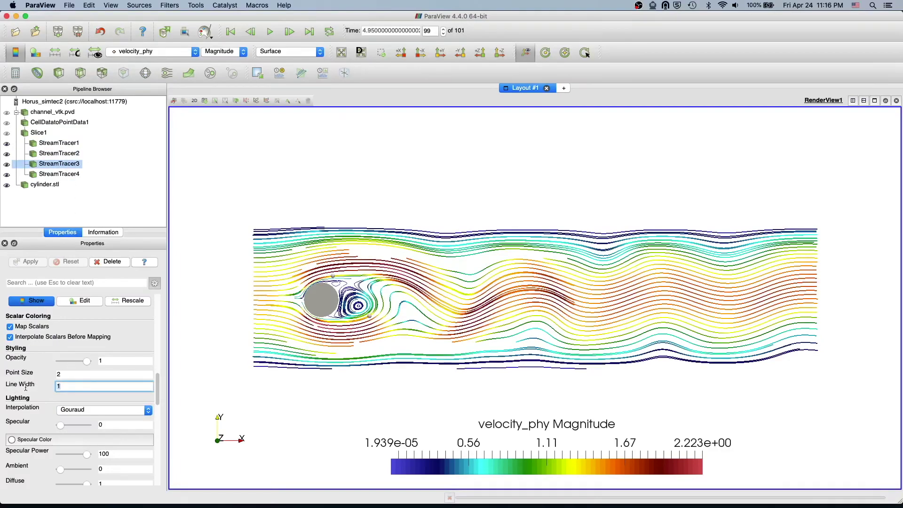
key("Tab")
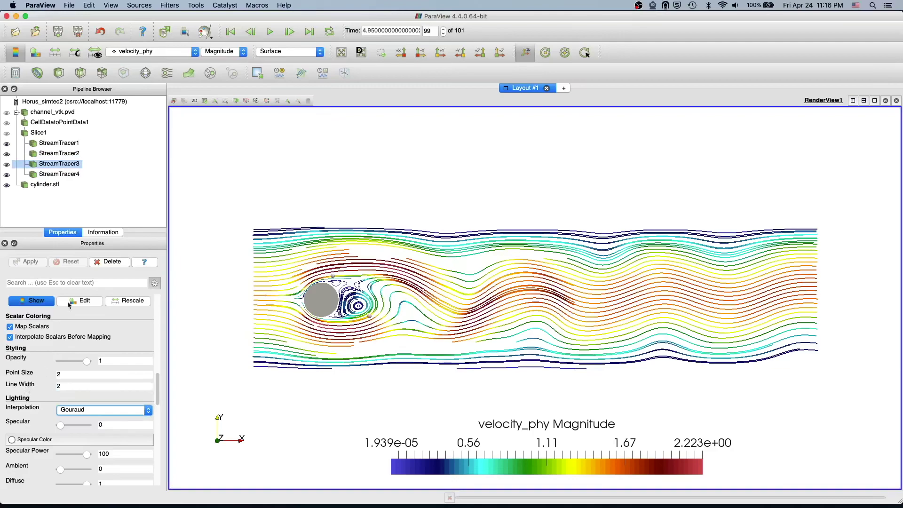
left_click(65, 175)
double_click(63, 389)
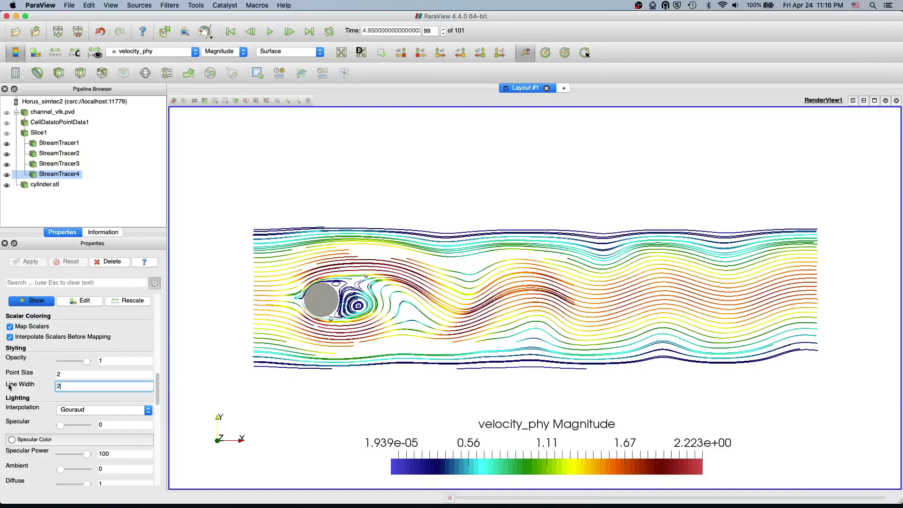
type("2")
key("Tab")
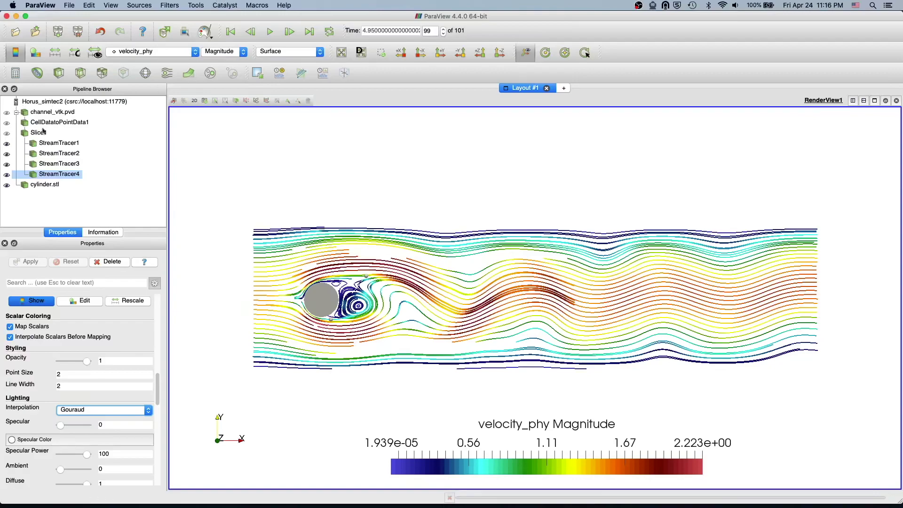
- Apply a Tube filter to StreamTracer1, then delete that Tube filter
left_click(65, 144)
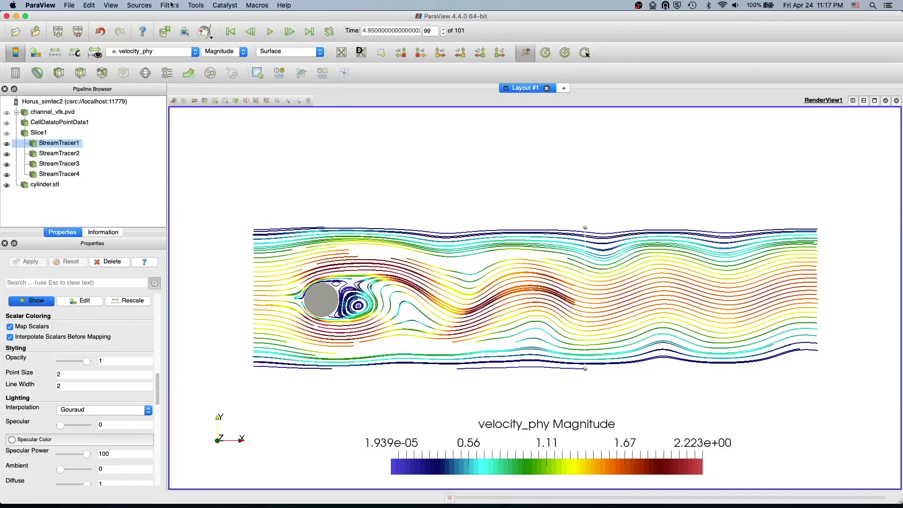
left_click(170, 5)
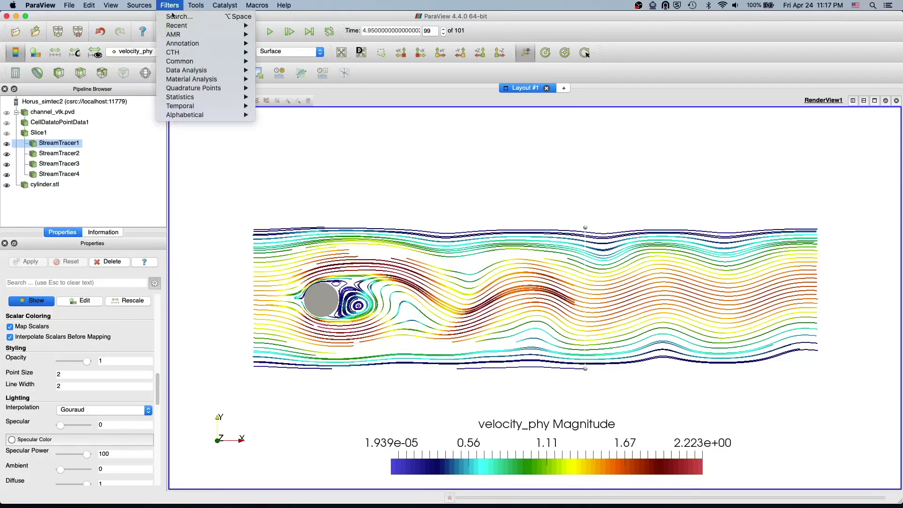
mouse_move(207, 114)
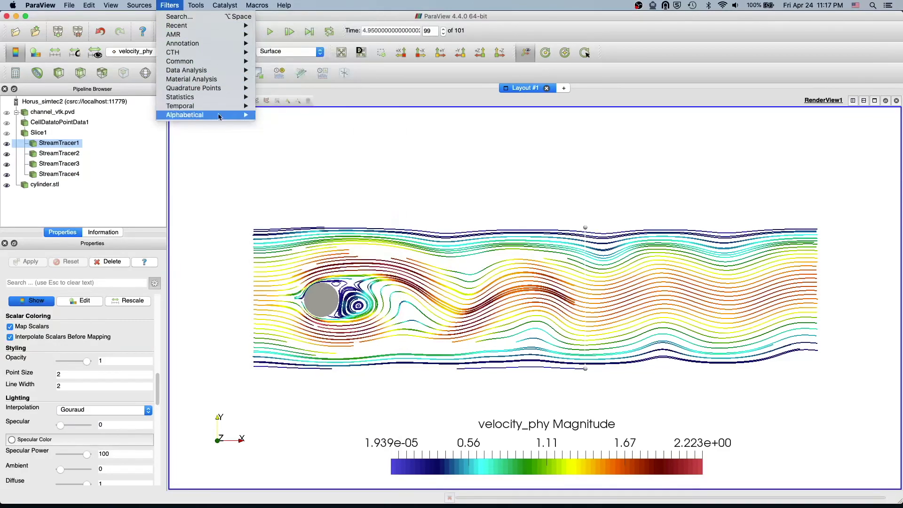
scroll(322, 178, "down", 1)
scroll(324, 292, "down", 20)
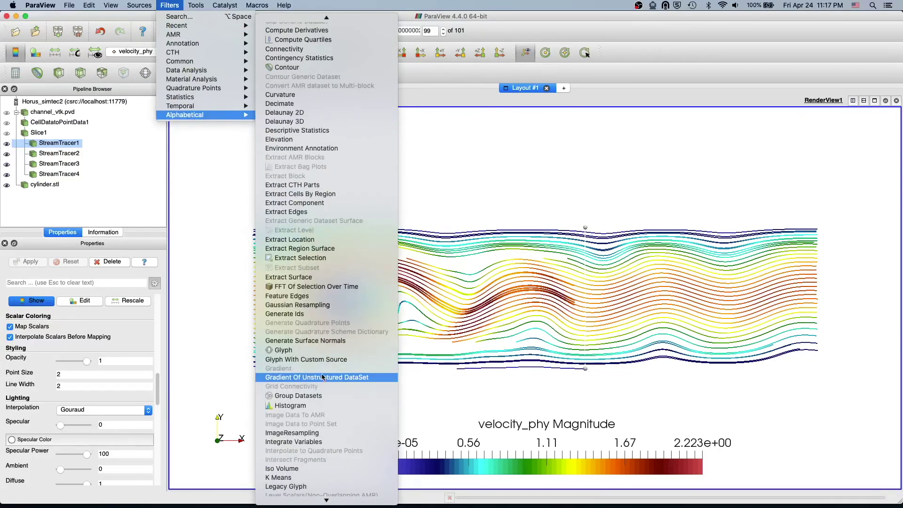
scroll(323, 376, "down", 20)
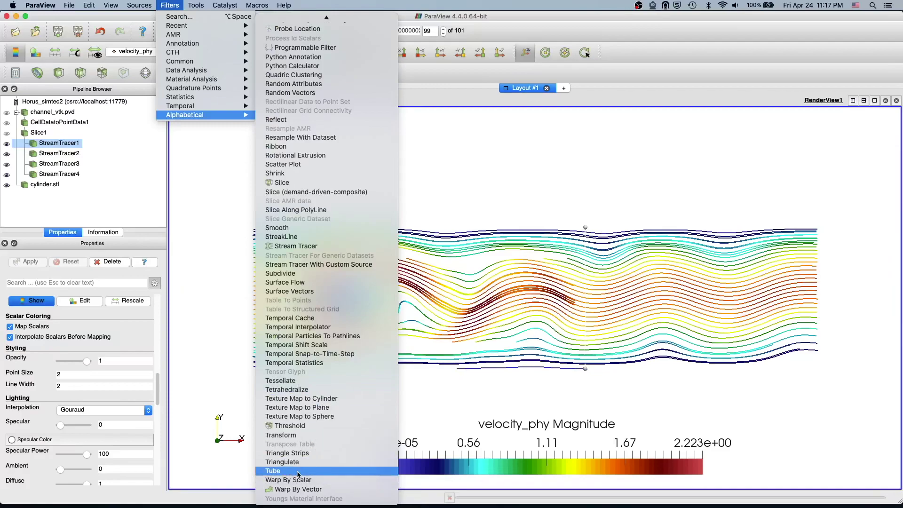
key("Escape")
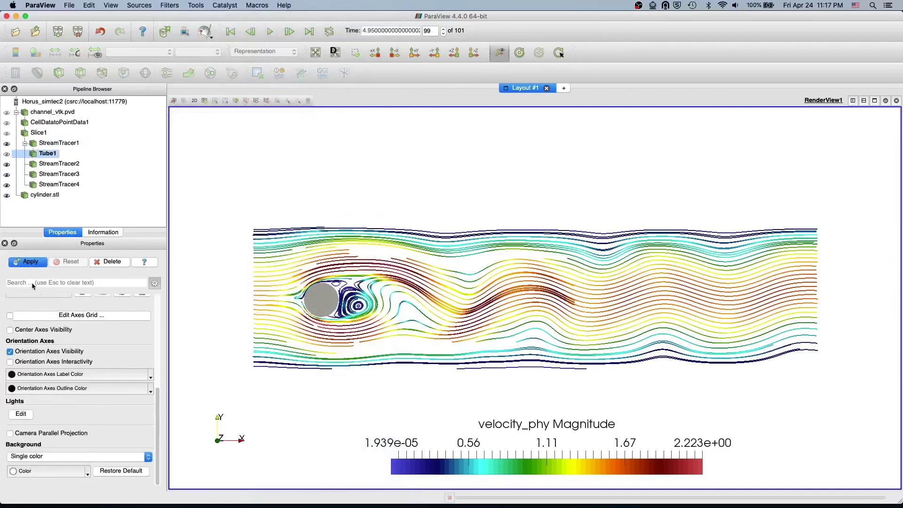
left_click(33, 265)
left_click(32, 264)
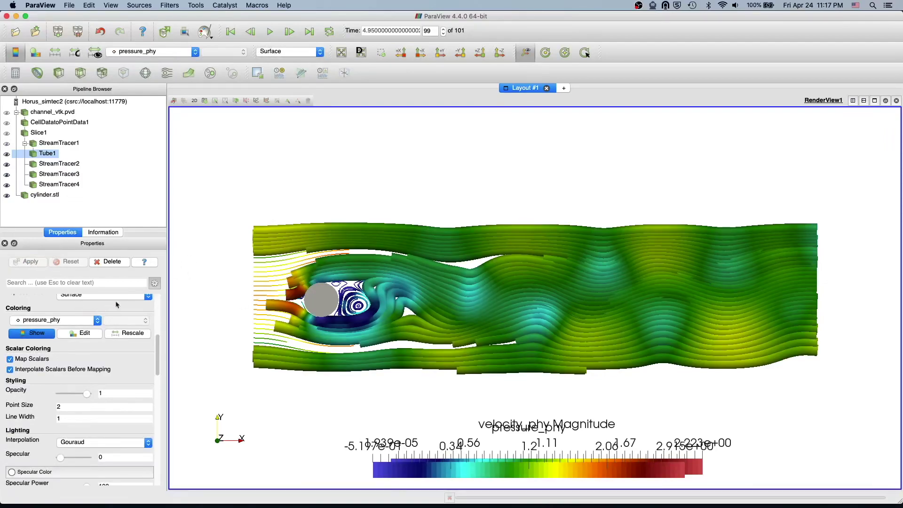
left_click(109, 262)
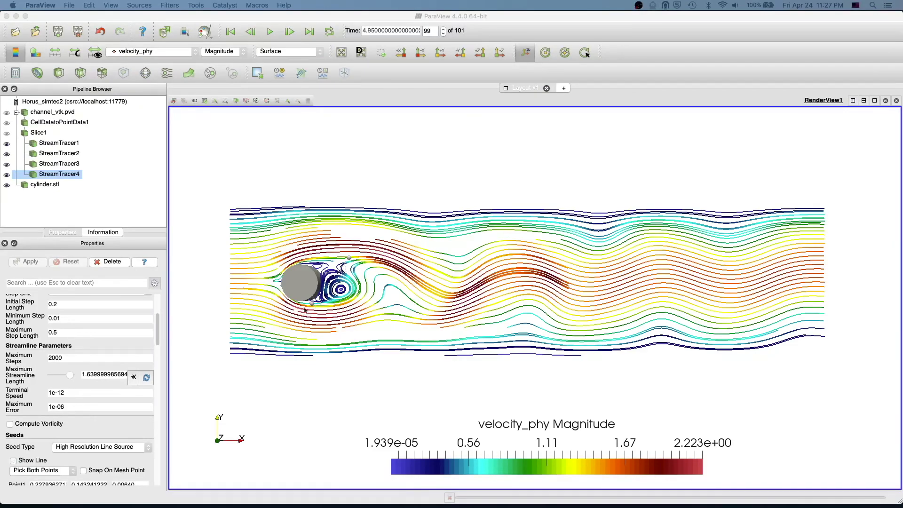
- Toggle StreamTracer4's Show Line option until its seed line is displayed
left_click(33, 462)
left_click(33, 462)
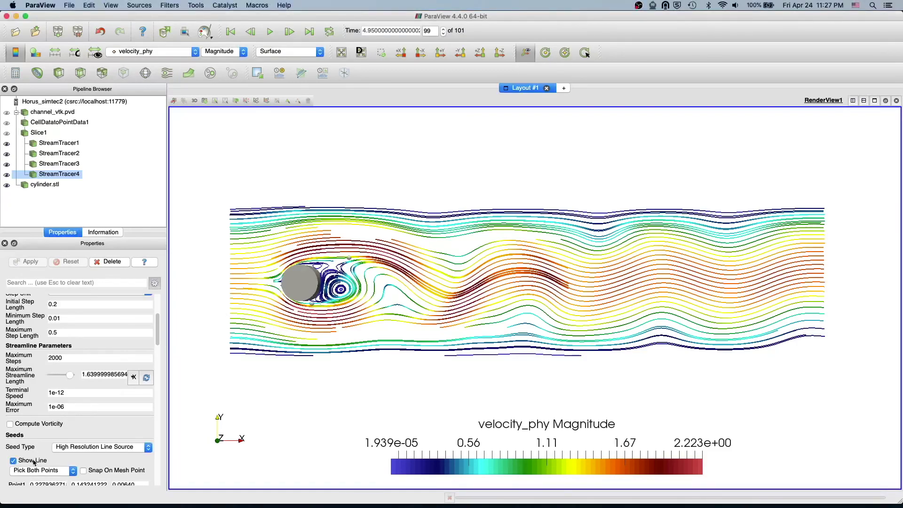
left_click(33, 463)
left_click(35, 462)
left_click(40, 133)
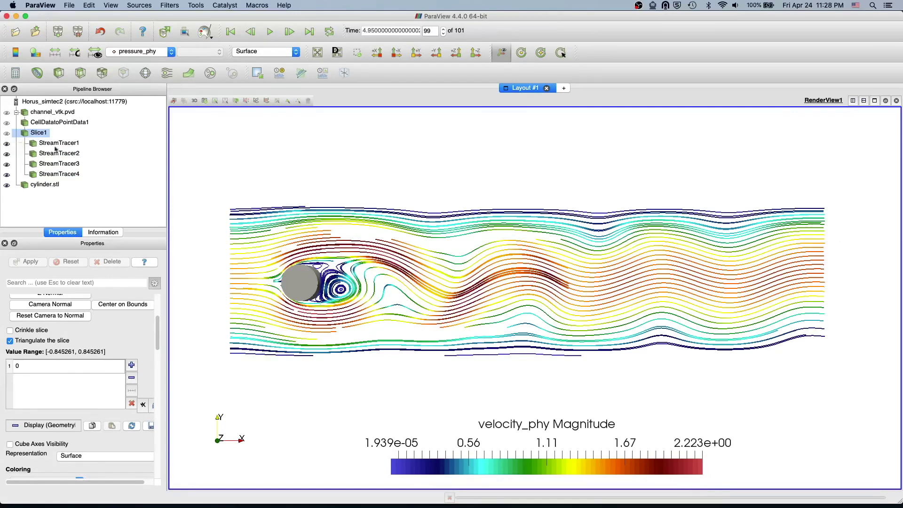
- Make Slice1 visible and colour it by velocity_phy
left_click(7, 134)
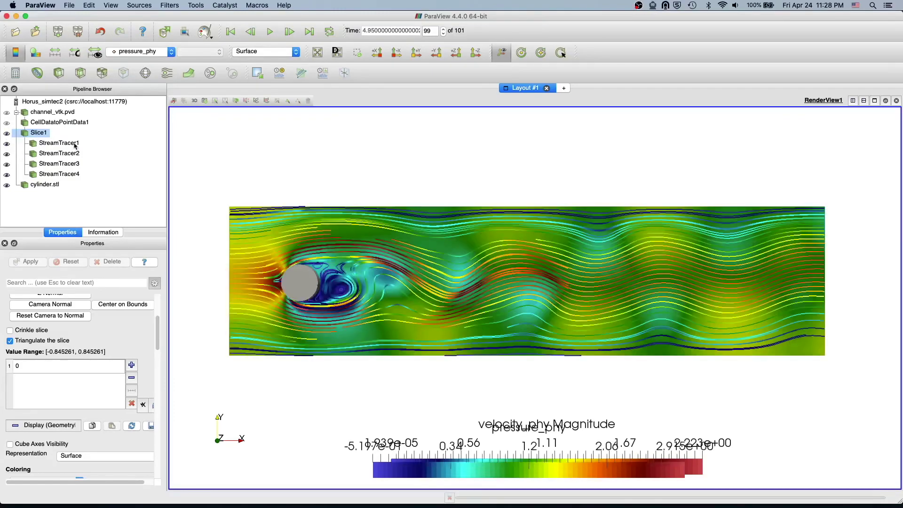
left_click(151, 51)
left_click(147, 73)
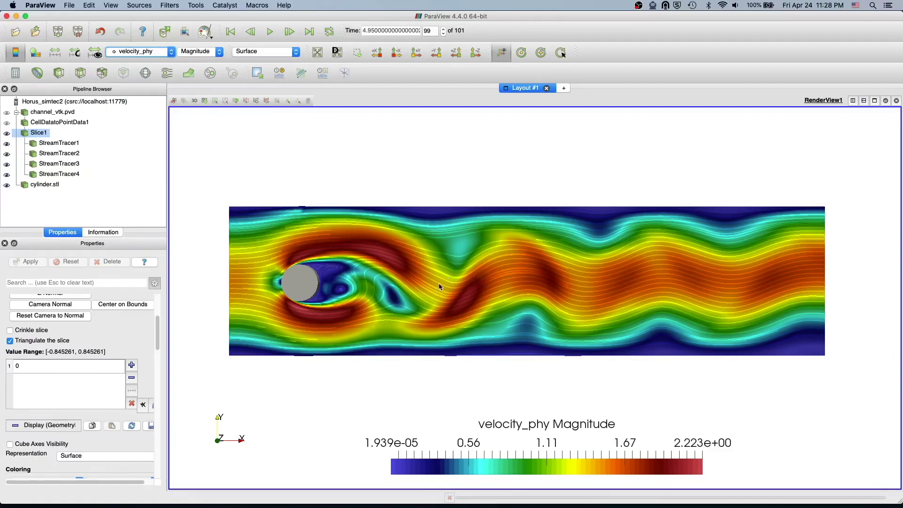
left_click(44, 144)
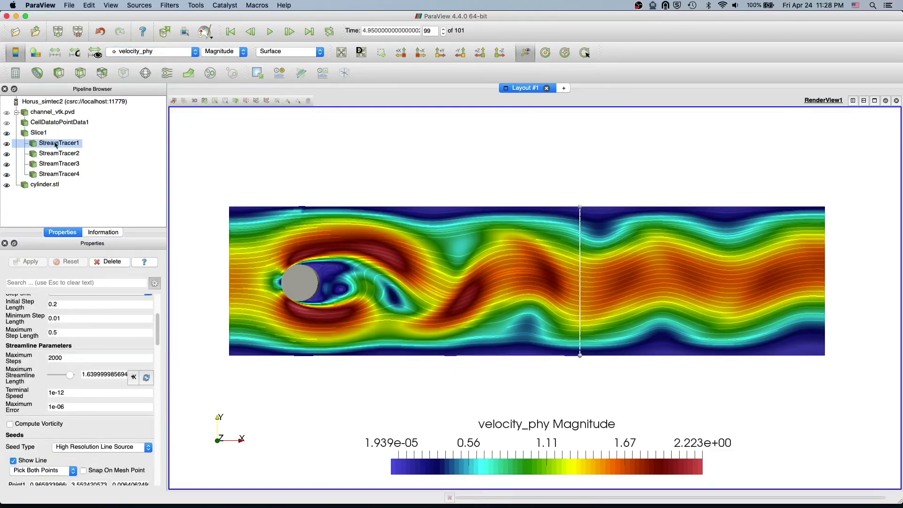
left_click(167, 51)
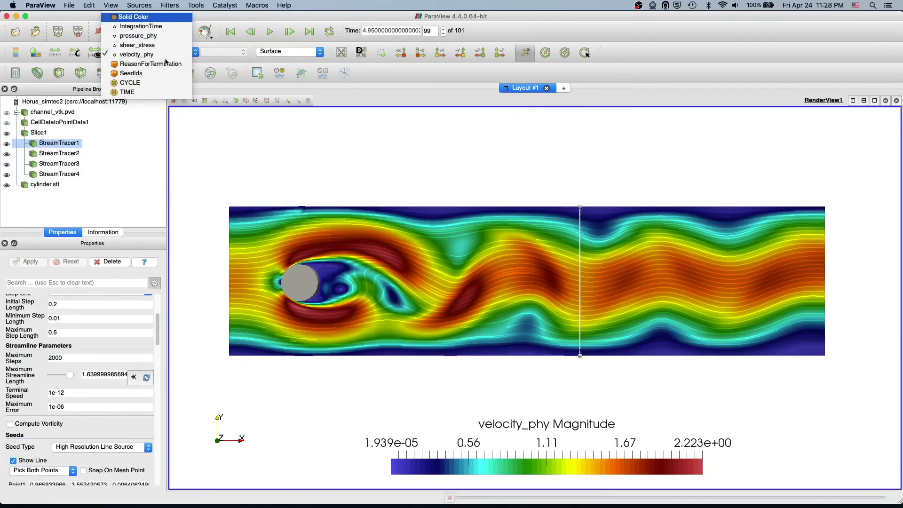
left_click(133, 17)
left_click(151, 53)
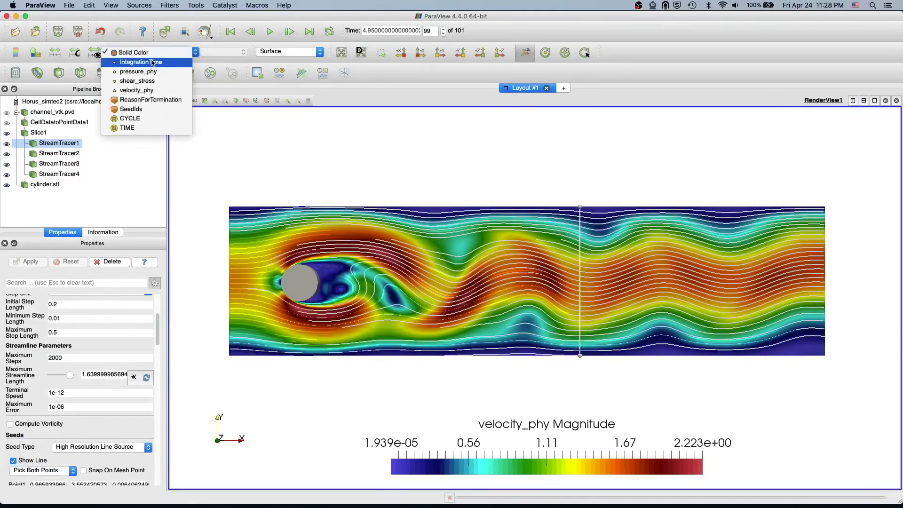
left_click(151, 90)
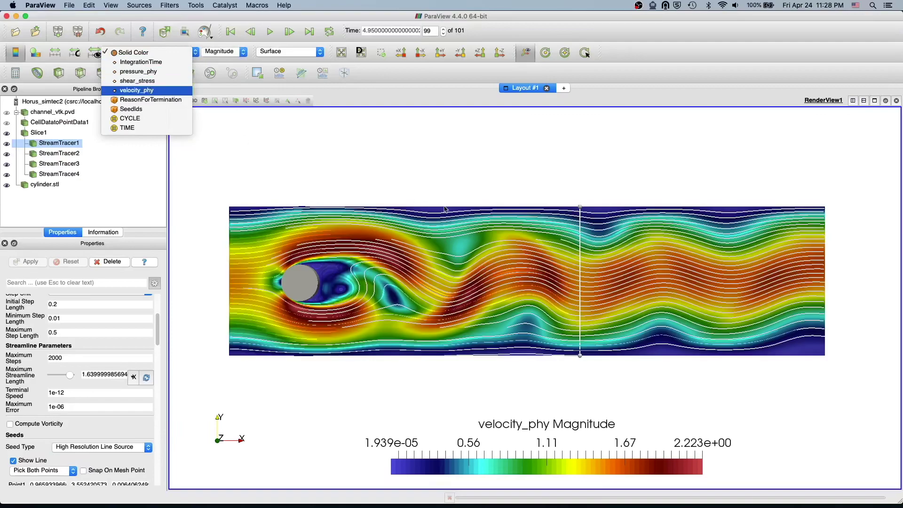